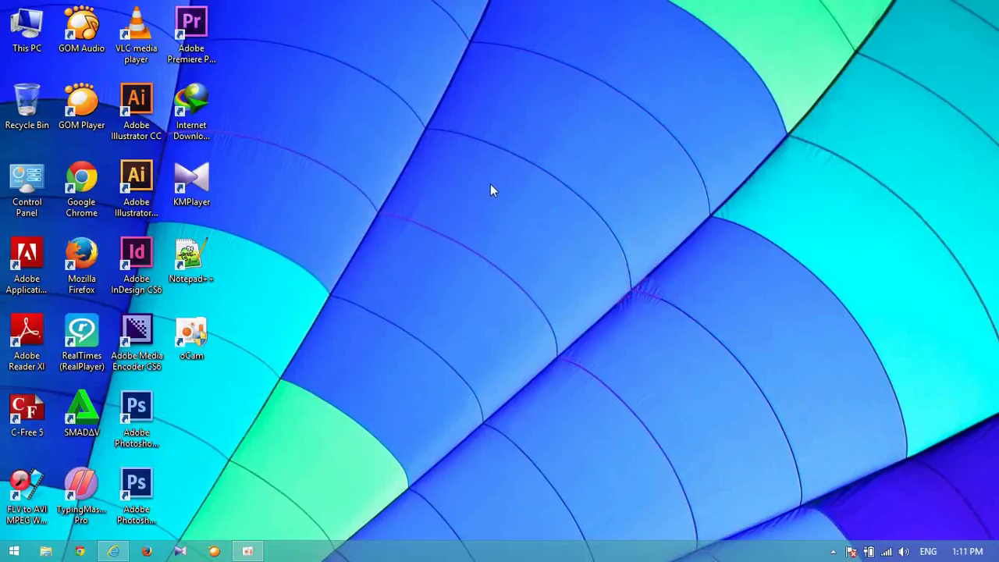
# Step: Open the management console for This PC and display the devices in Device Manager
pyautogui.rightClick(31, 24)
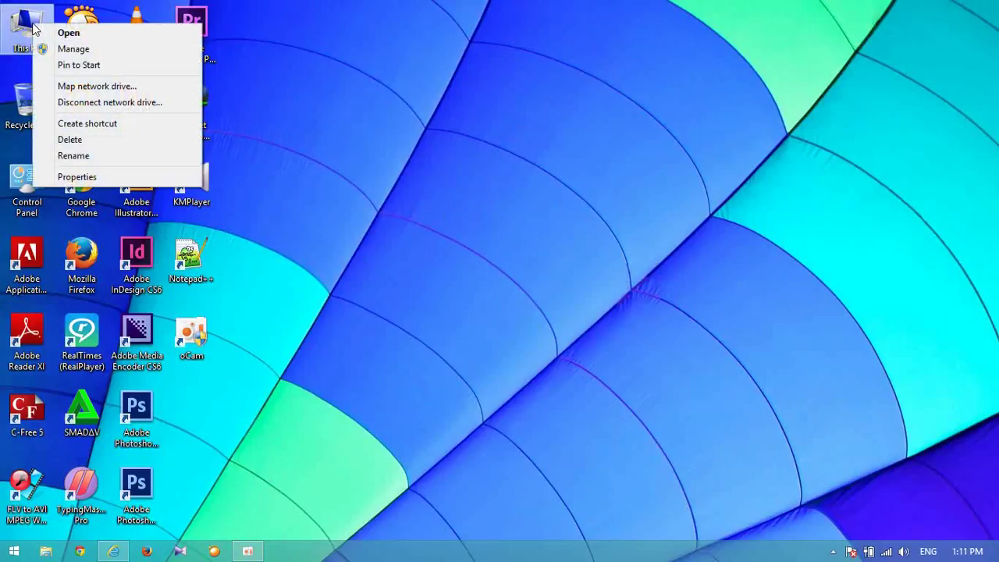
pyautogui.click(70, 50)
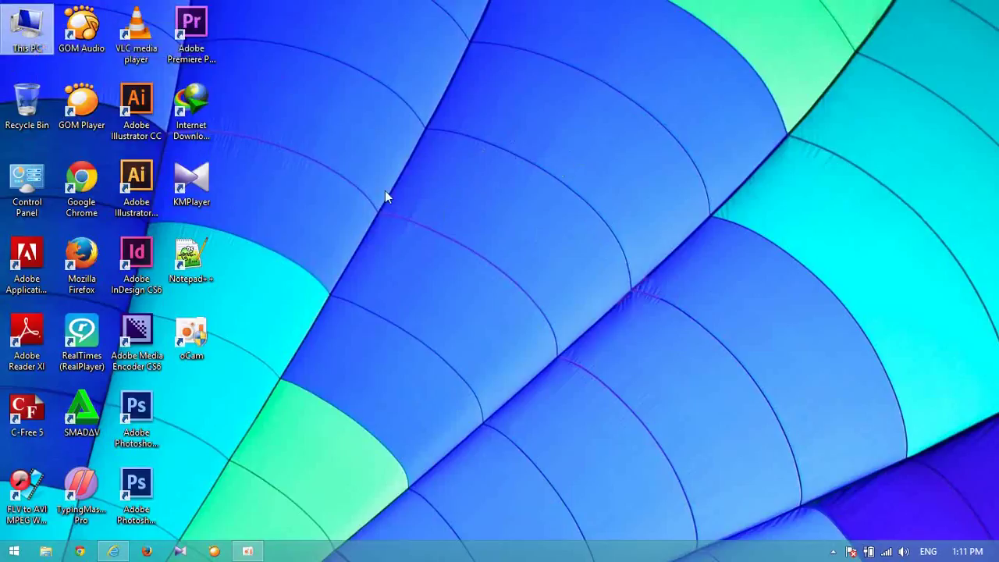
pyautogui.rightClick(22, 26)
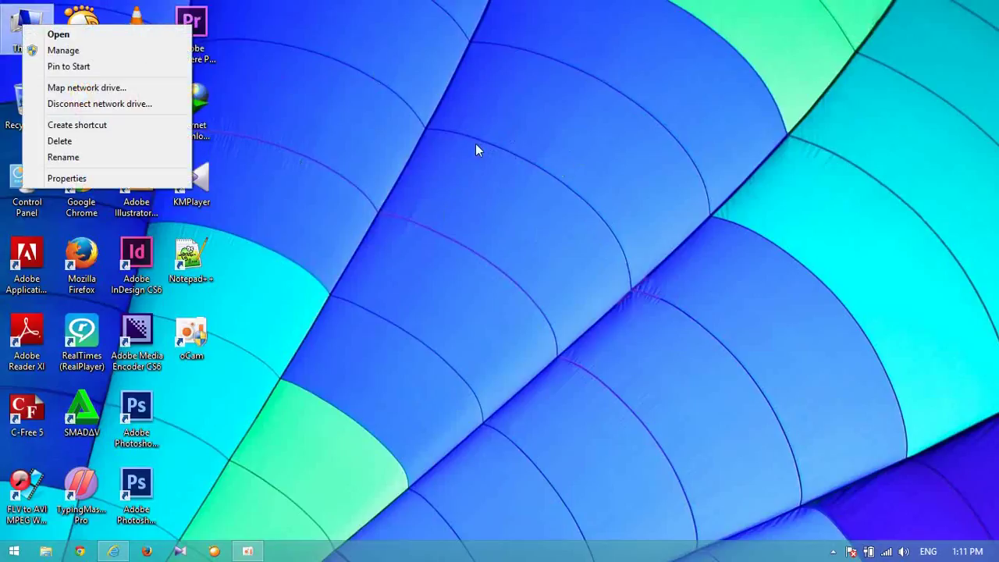
pyautogui.press('g')
pyautogui.moveTo(297, 26); pyautogui.dragTo(463, 21)
pyautogui.click(270, 165)
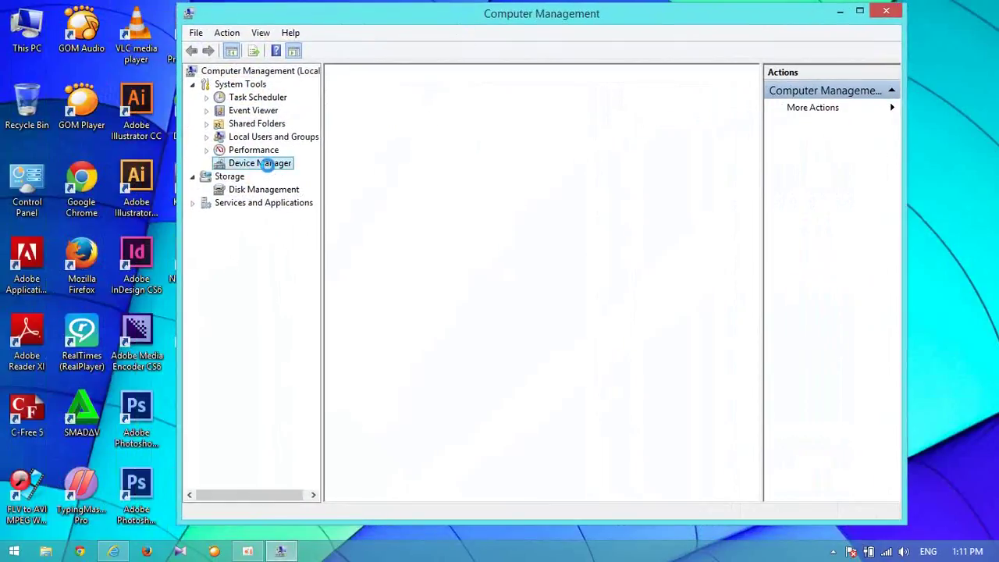
pyautogui.moveTo(435, 29); pyautogui.dragTo(470, 27)
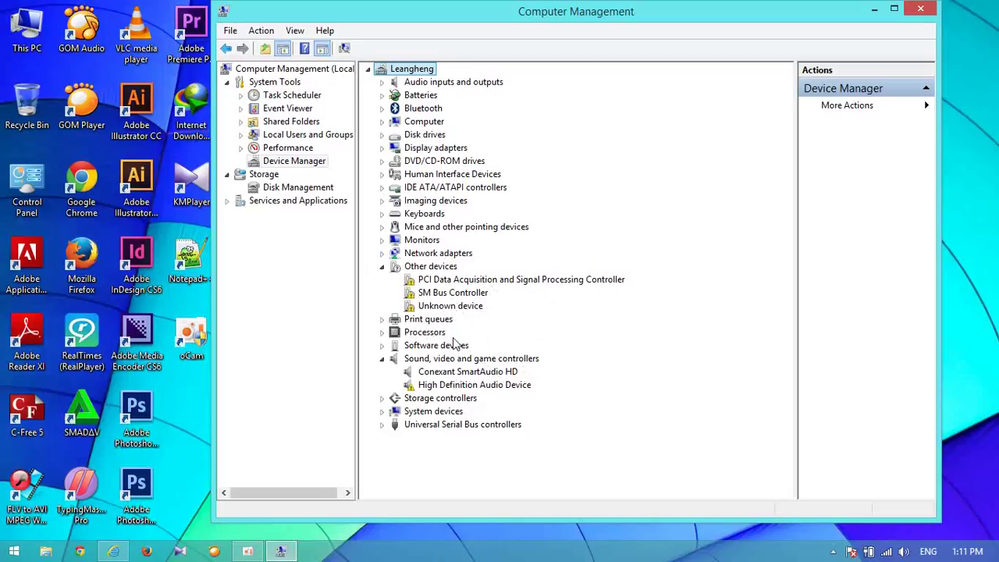
# Step: Try to update the PCI Data Acquisition and Signal Processing Controller driver with an automatic search, and close Computer Management
pyautogui.click(445, 281)
pyautogui.doubleClick(446, 281)
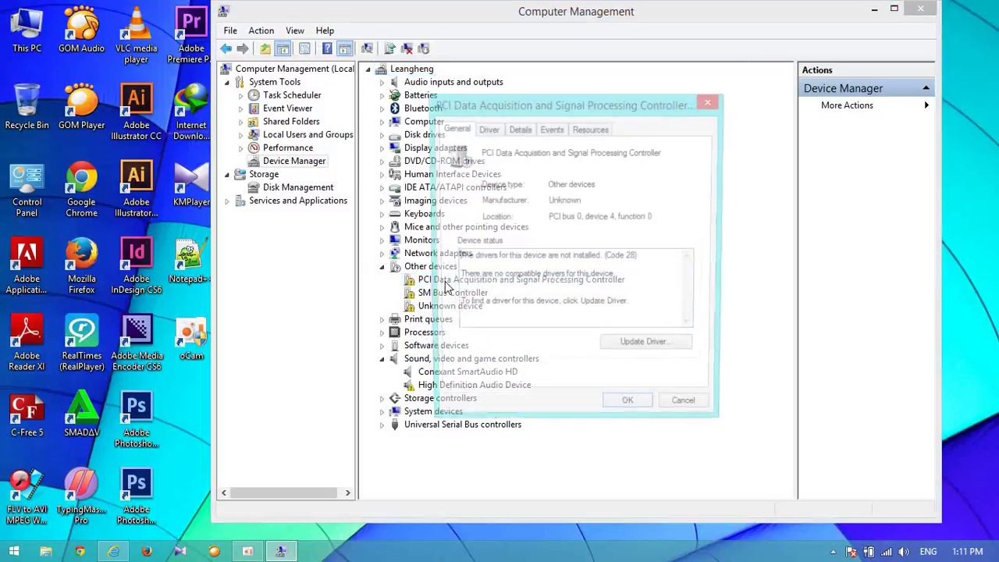
pyautogui.moveTo(529, 103); pyautogui.dragTo(398, 29)
pyautogui.click(357, 71)
pyautogui.click(387, 210)
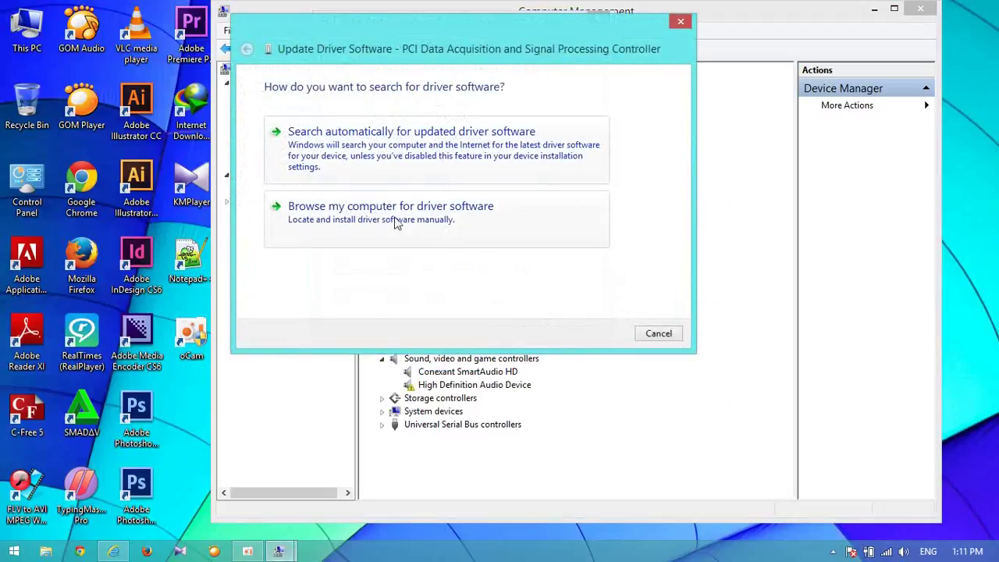
pyautogui.click(361, 160)
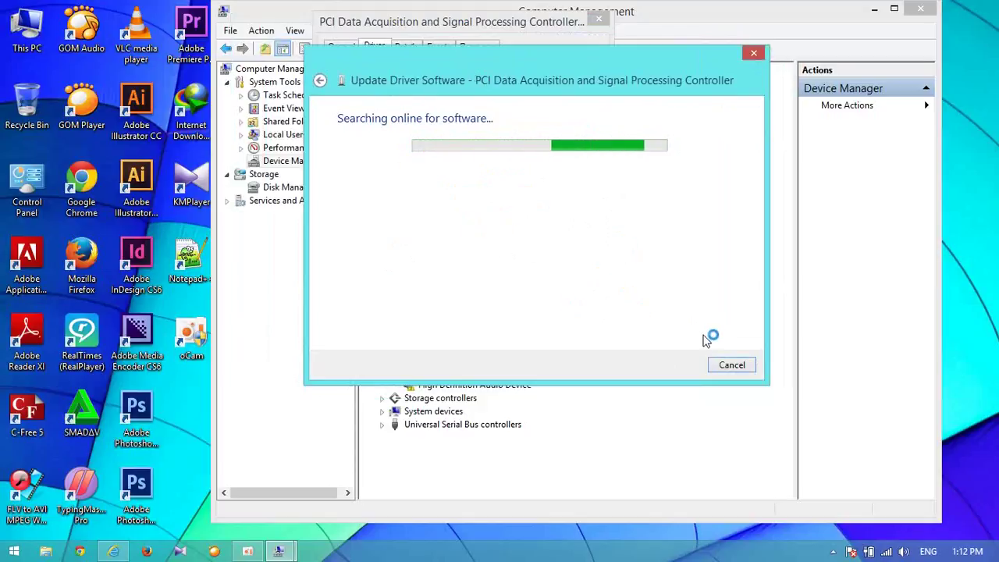
pyautogui.click(730, 365)
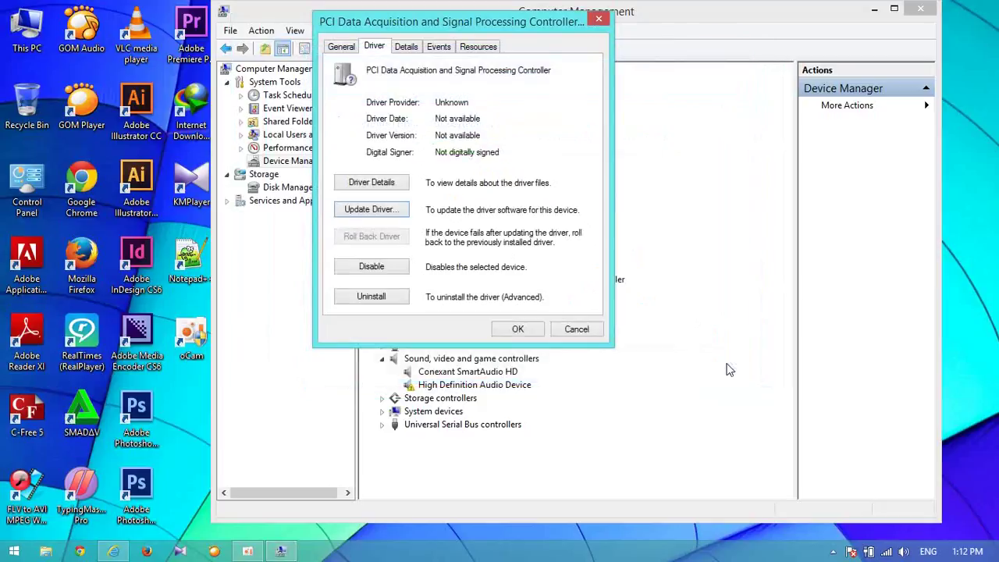
pyautogui.click(599, 21)
pyautogui.click(922, 8)
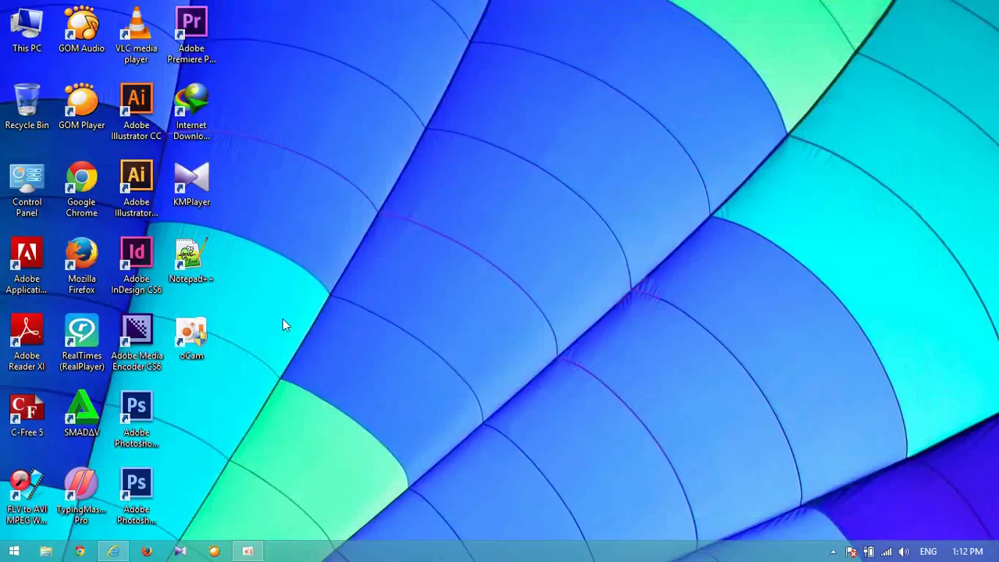
# Step: Switch to Internet Explorer, search Google for "drivereasy" and open the official drivereasy.com website
pyautogui.click(113, 551)
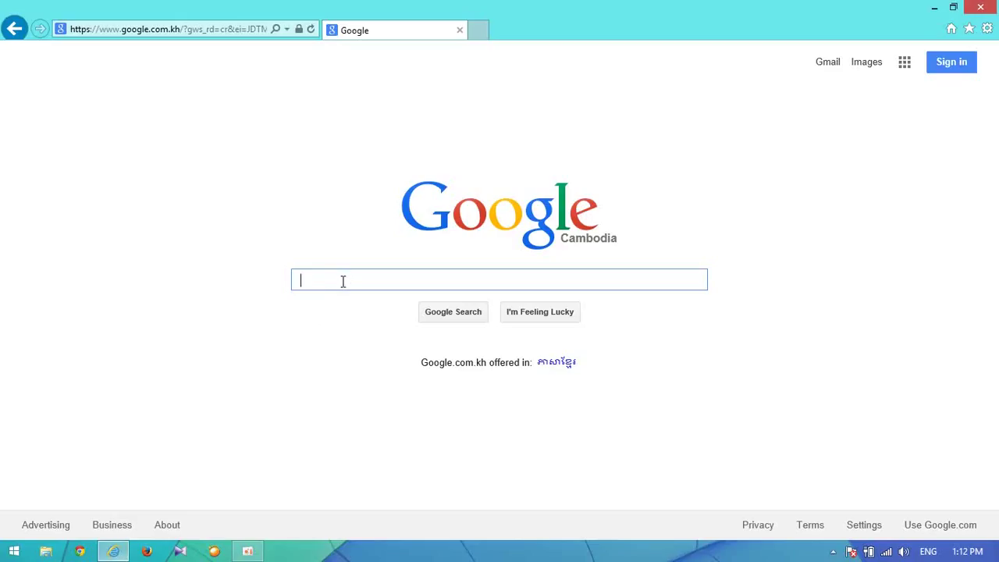
pyautogui.write('d')
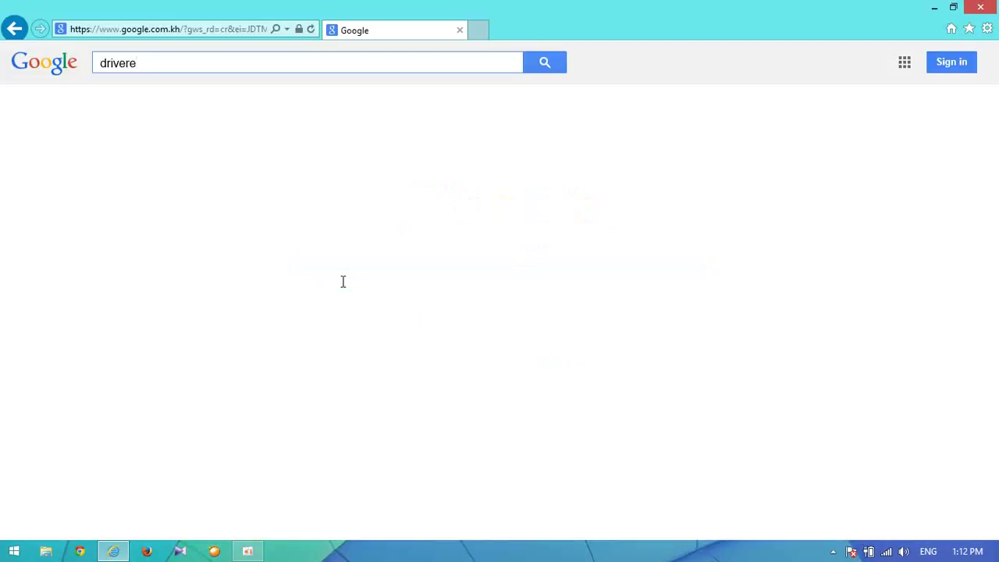
pyautogui.write('rivere')
pyautogui.press('Down')
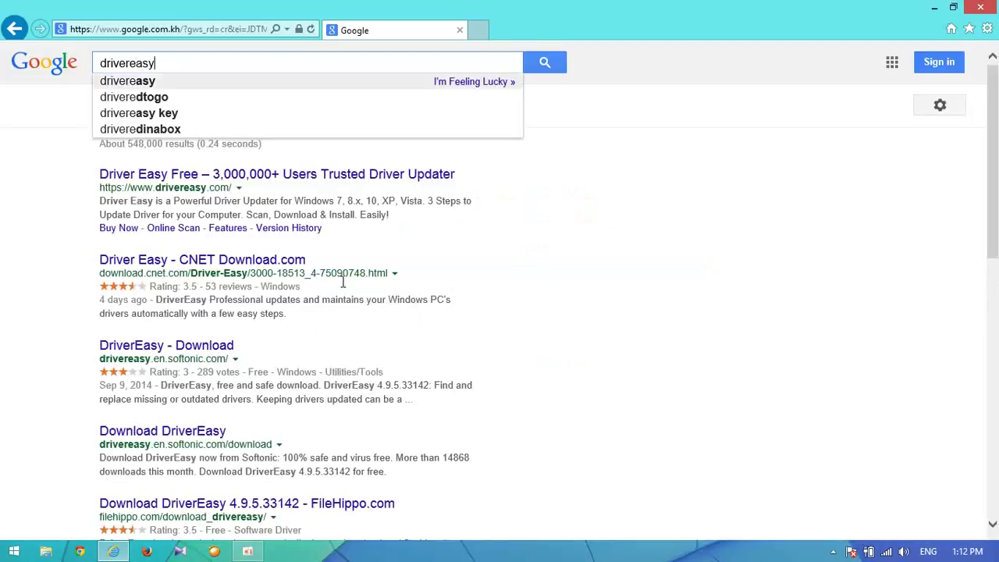
pyautogui.press('Return')
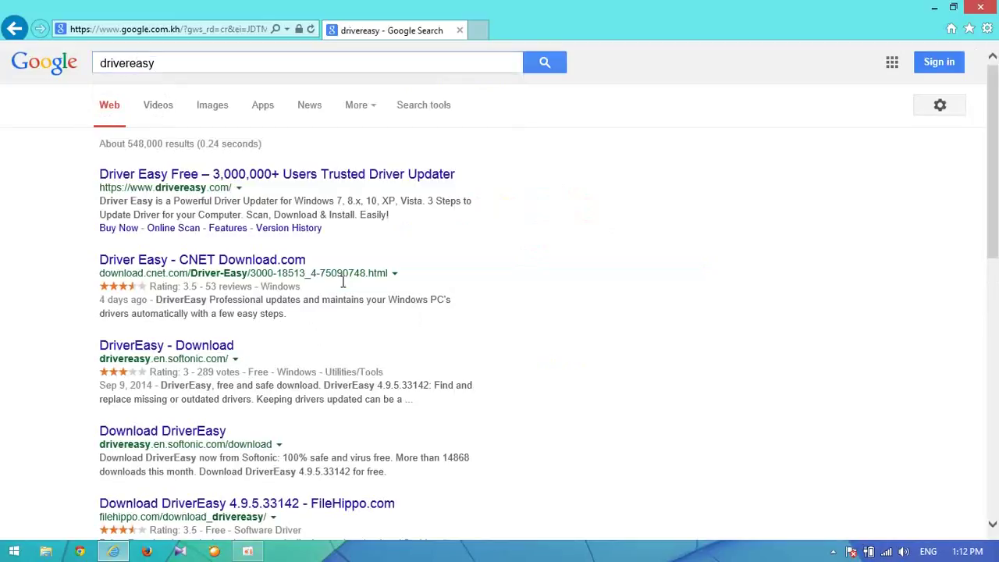
pyautogui.click(171, 177)
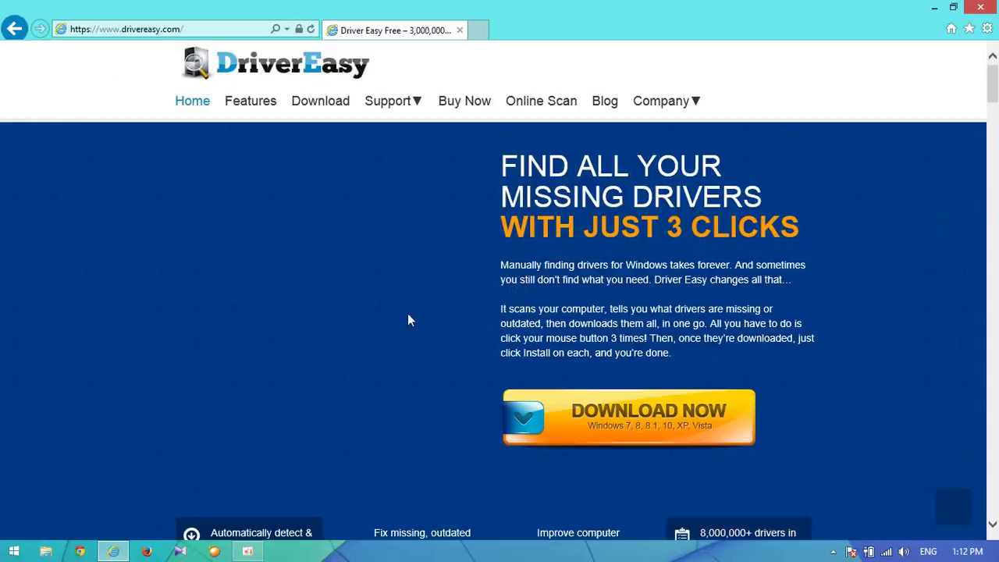
# Step: Download the Driver Easy installer, DriverEasy_Setup.exe, through the CNET download page
pyautogui.scroll(-3, 474, 382)
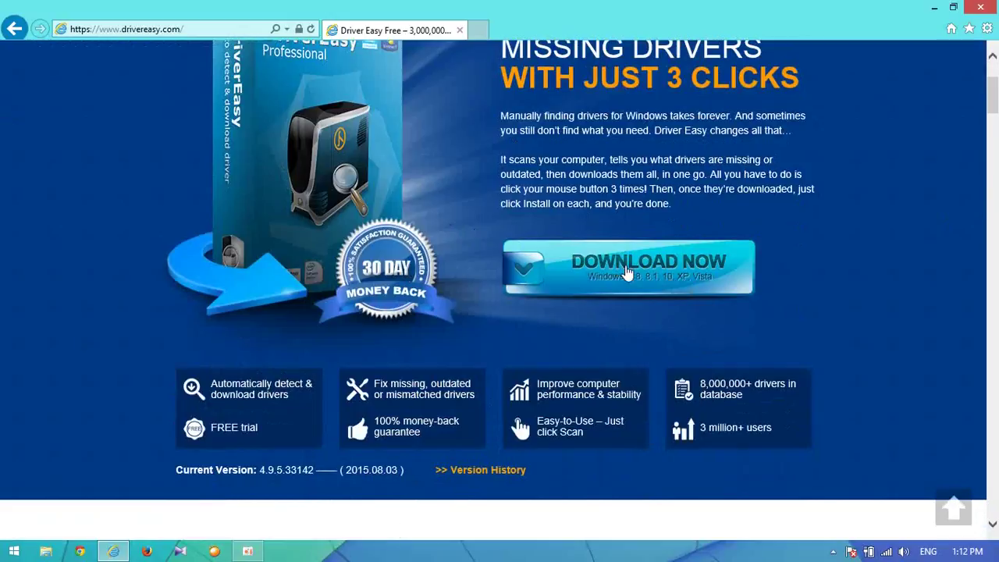
pyautogui.click(604, 274)
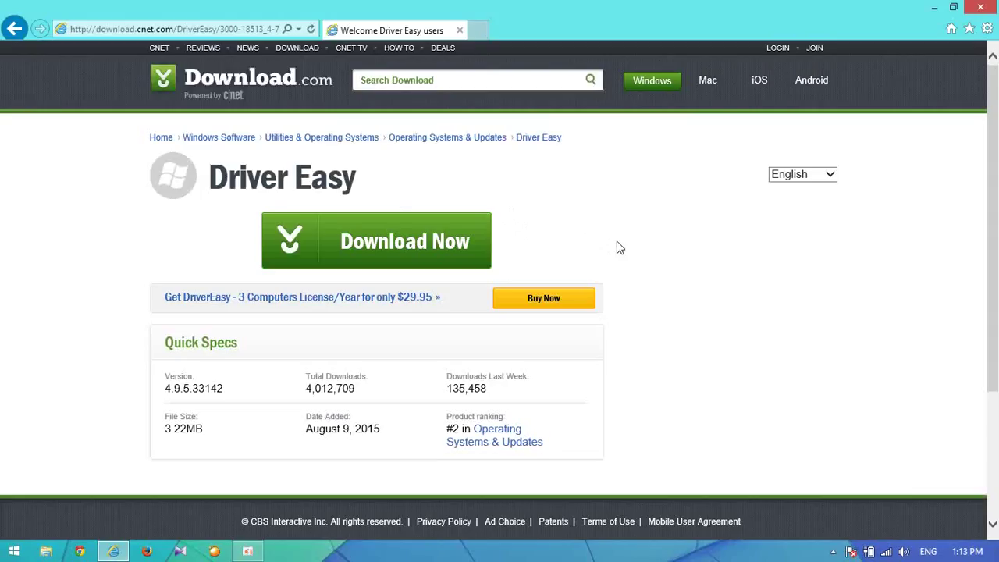
pyautogui.click(398, 247)
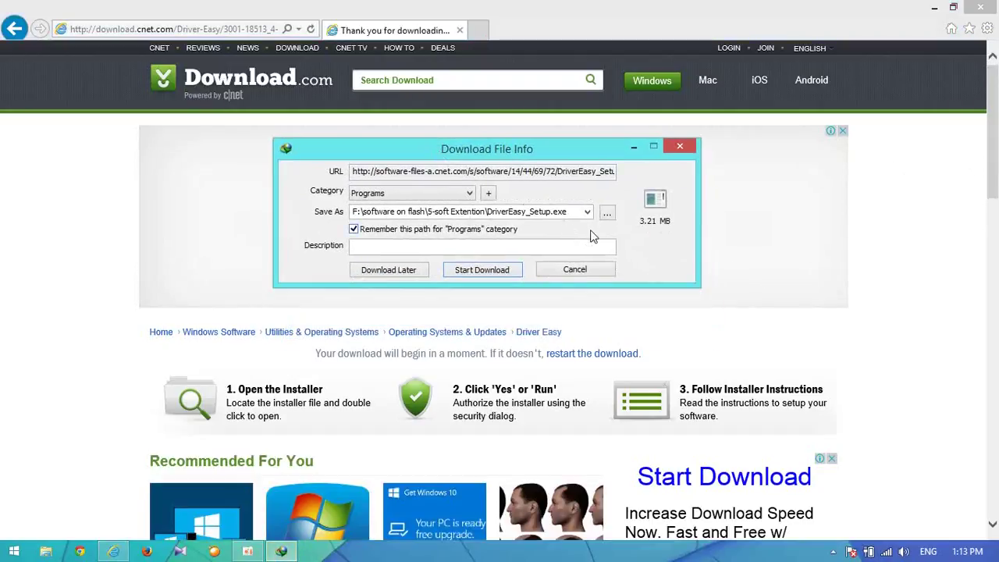
pyautogui.click(467, 271)
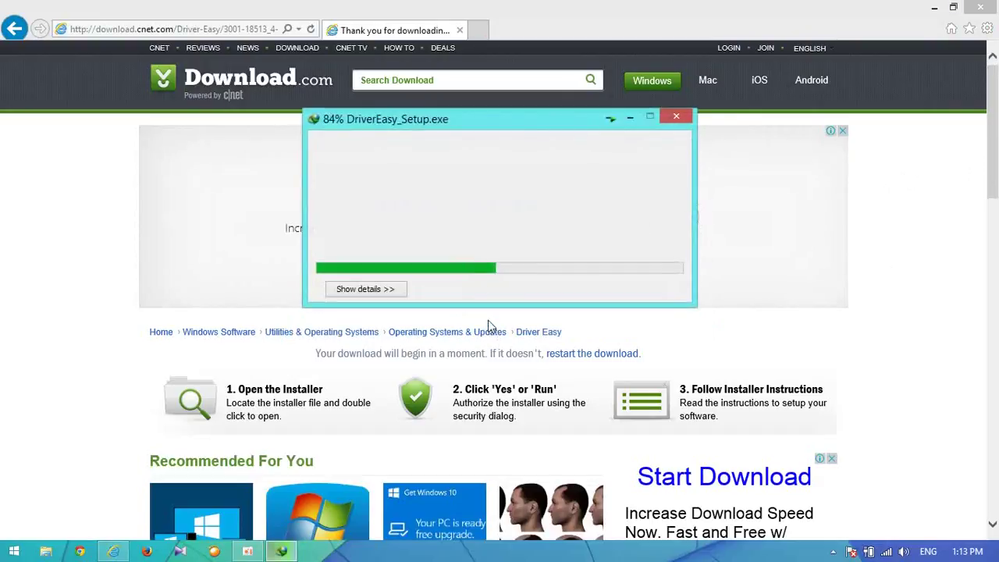
pyautogui.moveTo(446, 120); pyautogui.dragTo(434, 95)
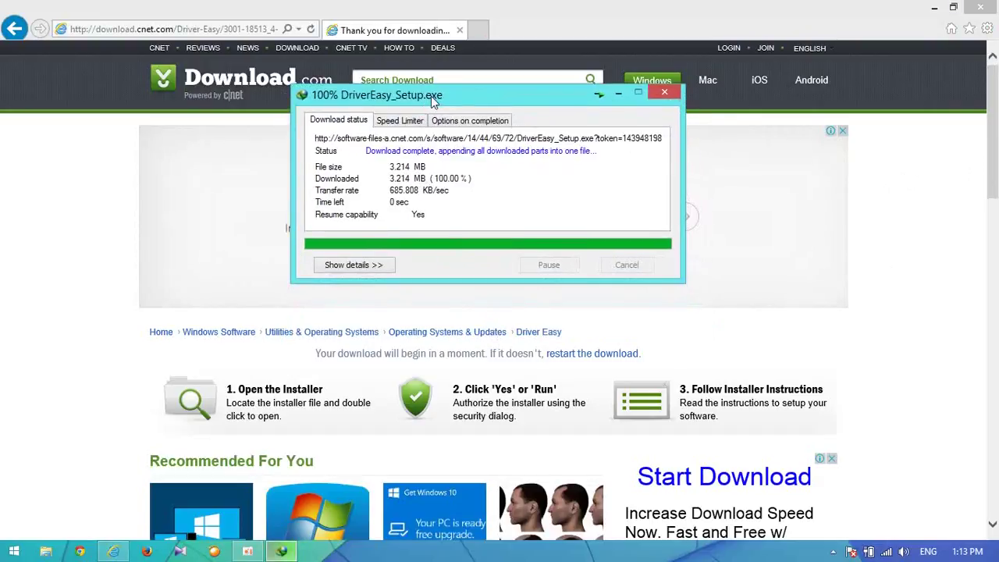
# Step: Run the downloaded DriverEasy_Setup.exe, install it in English with the Express type, and launch DriverEasy on finishing
pyautogui.click(935, 7)
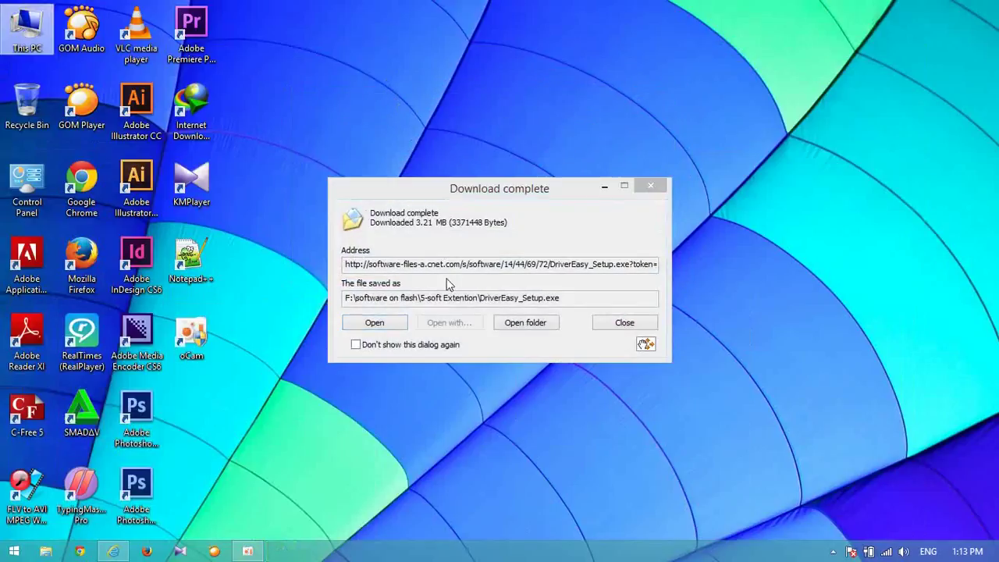
pyautogui.moveTo(456, 200); pyautogui.dragTo(431, 125)
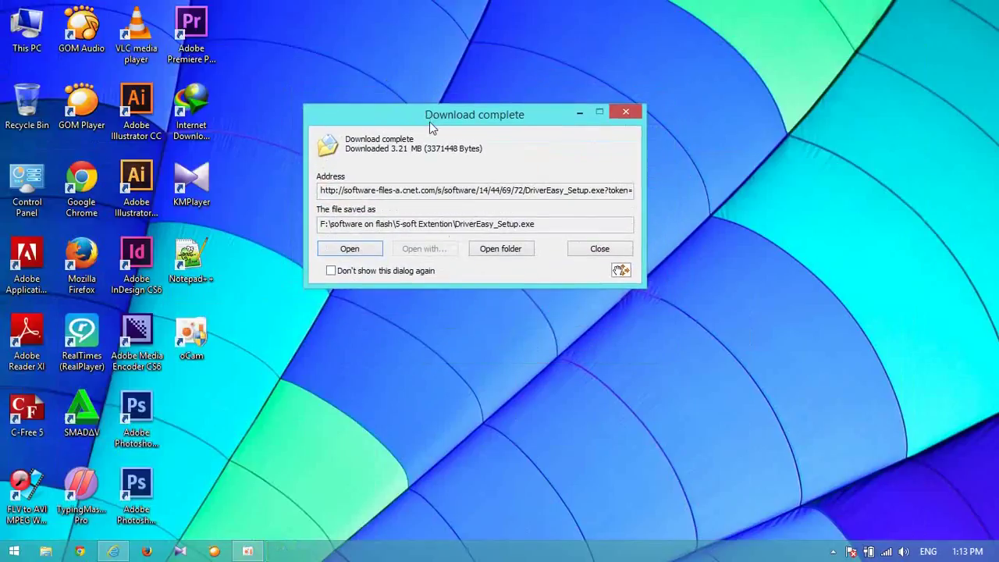
pyautogui.click(352, 247)
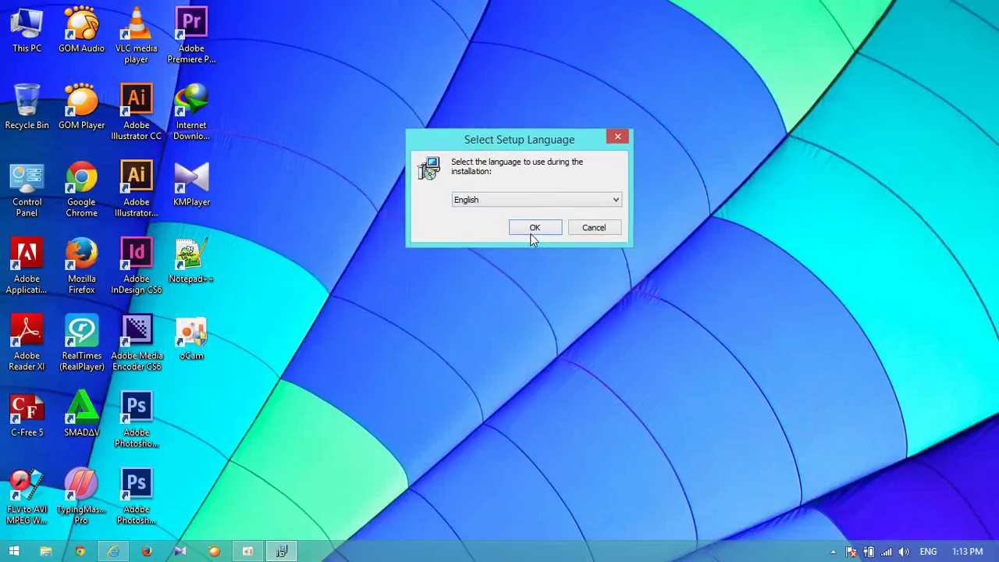
pyautogui.click(534, 228)
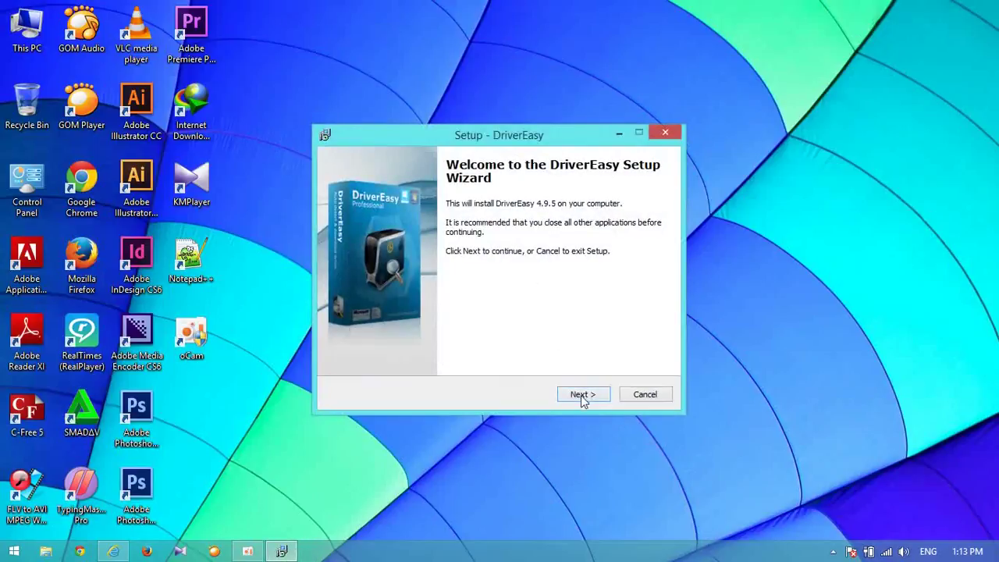
pyautogui.click(581, 395)
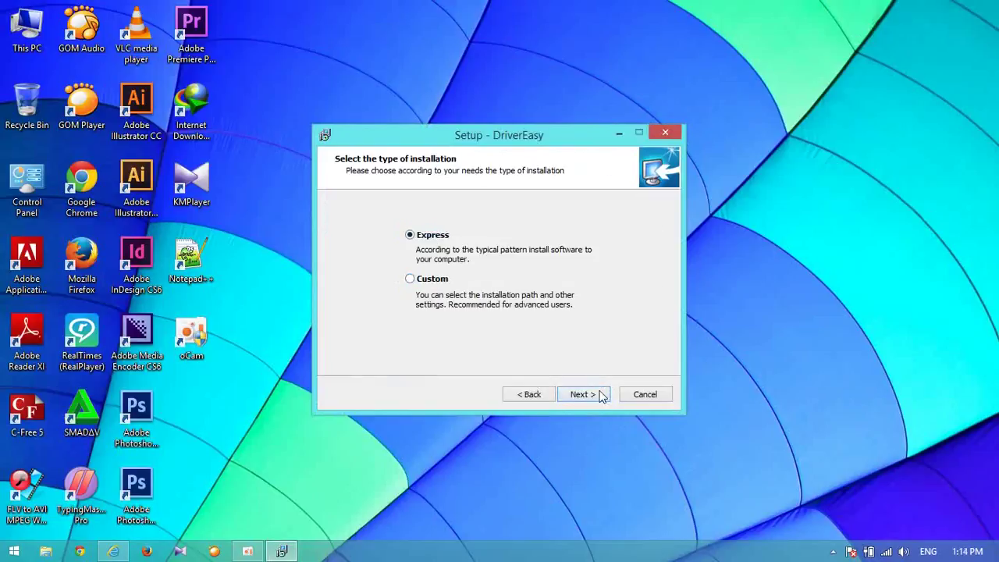
pyautogui.click(600, 395)
pyautogui.click(598, 396)
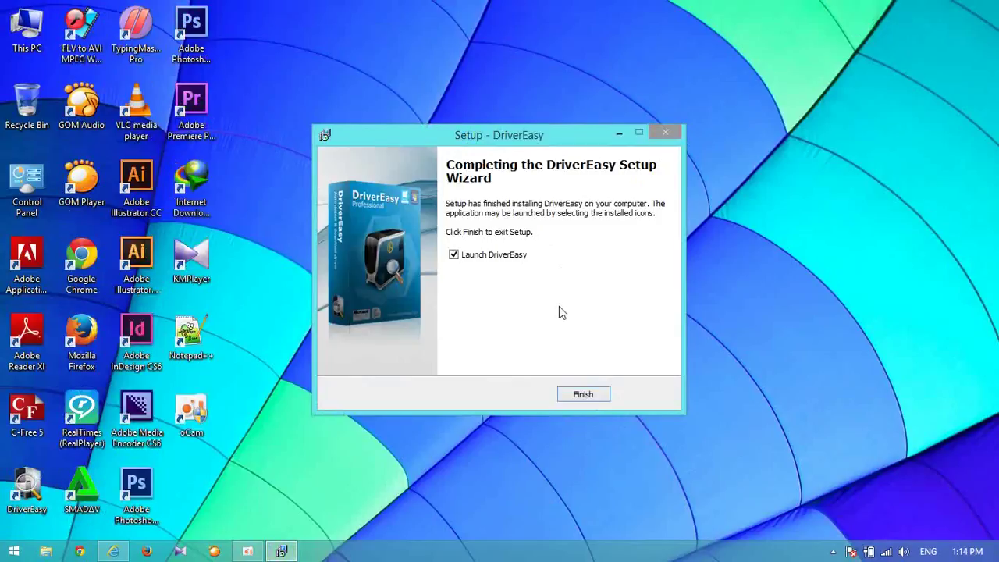
pyautogui.click(584, 396)
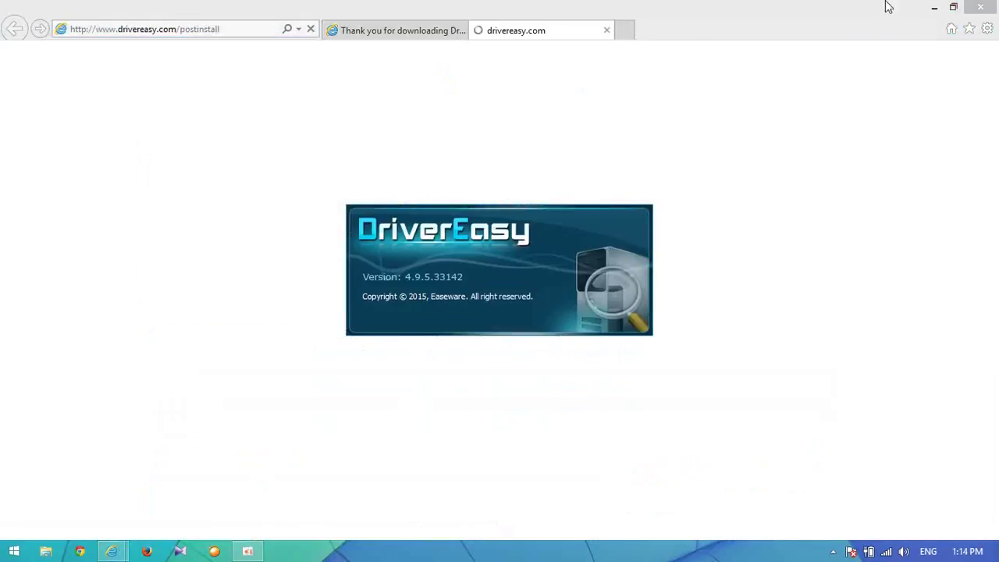
# Step: Minimize the browser window with the drivereasy.com post-install page and return to DriverEasy
pyautogui.click(935, 8)
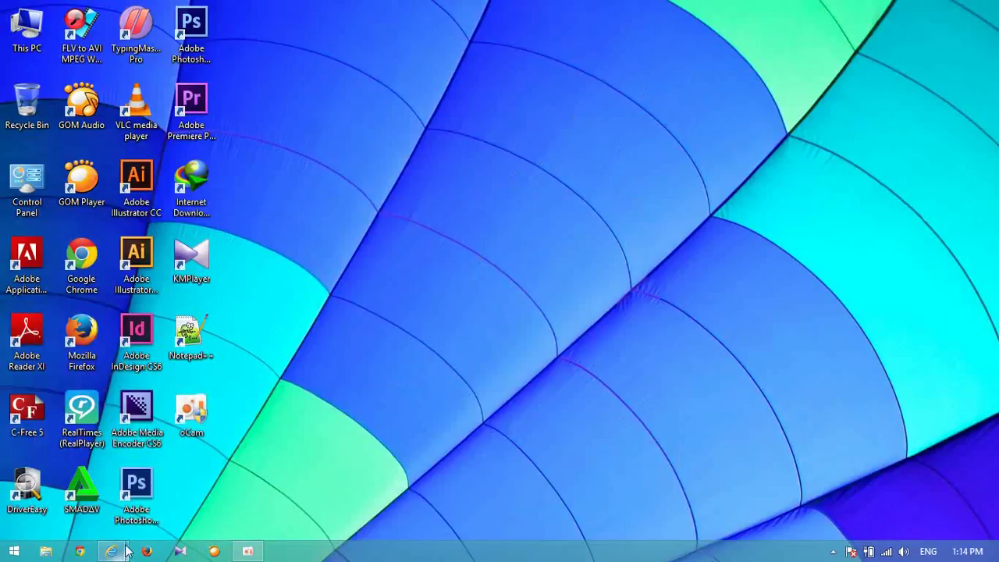
pyautogui.moveTo(115, 551)
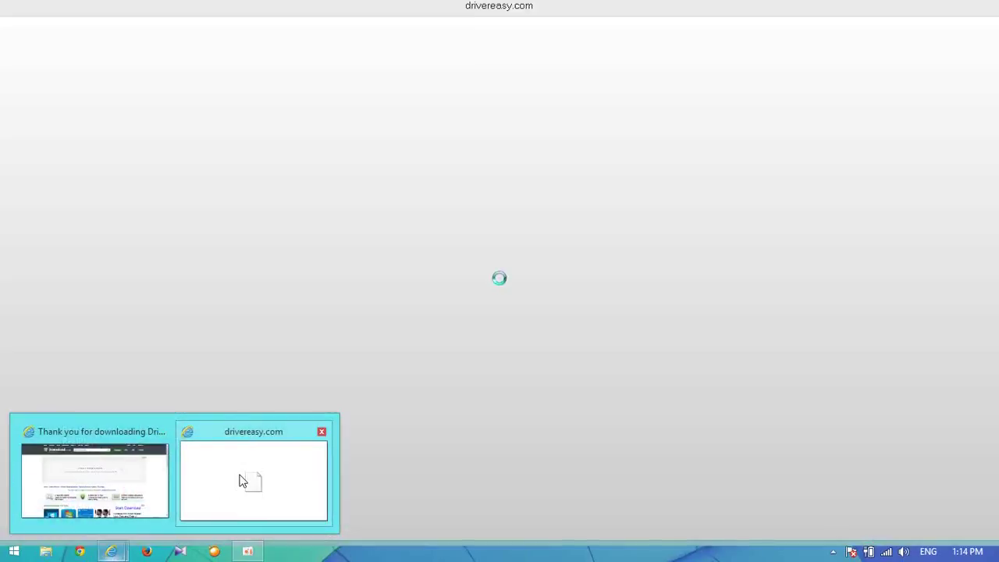
pyautogui.click(245, 478)
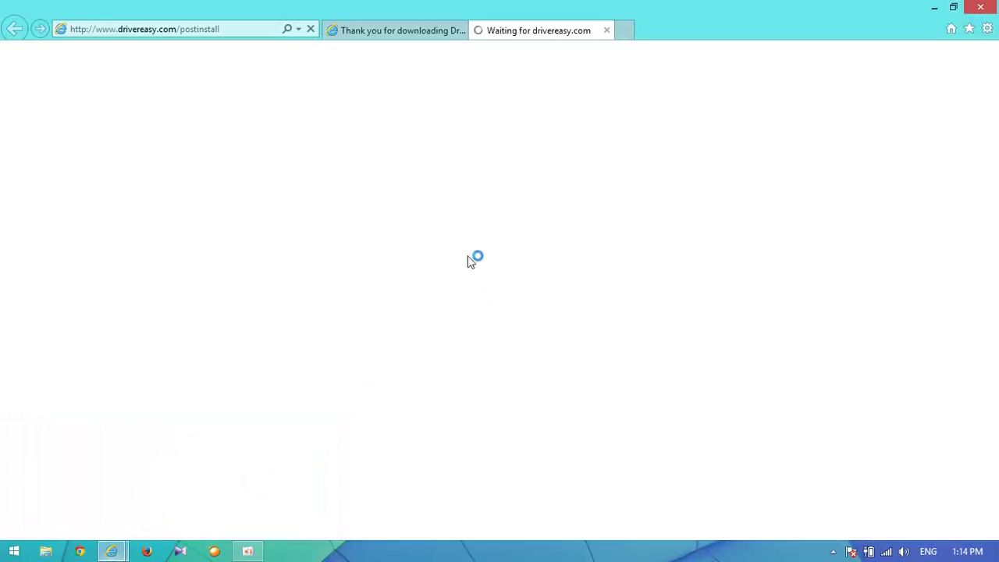
pyautogui.click(935, 9)
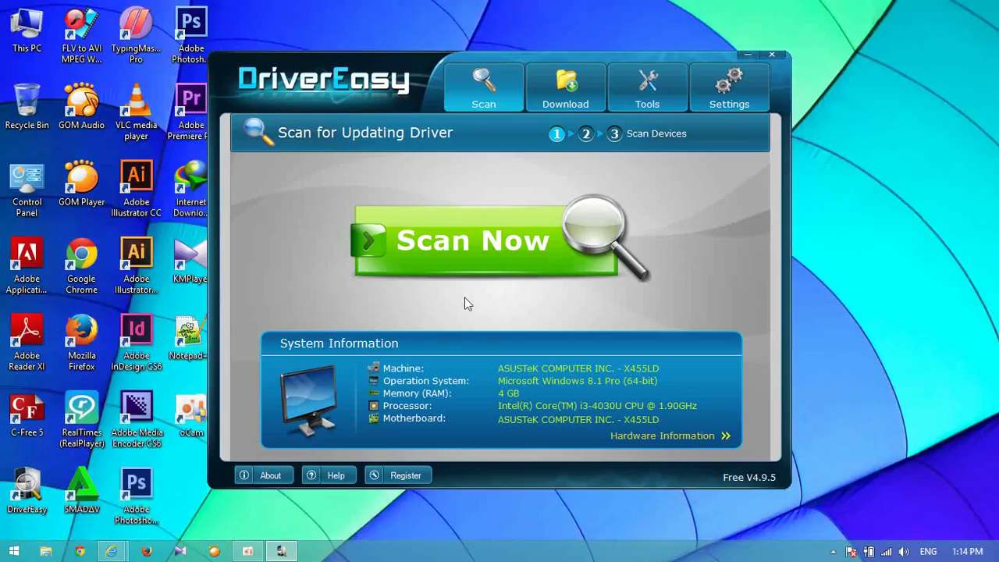
# Step: Scan the computer for missing and outdated drivers and proceed to the list of drivers to download
pyautogui.moveTo(380, 70); pyautogui.dragTo(385, 57)
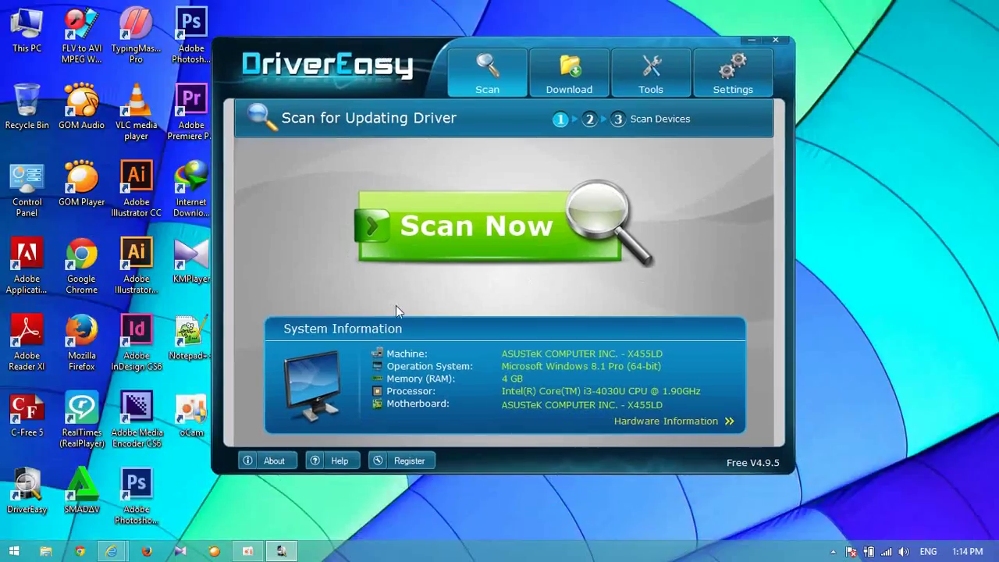
pyautogui.click(481, 238)
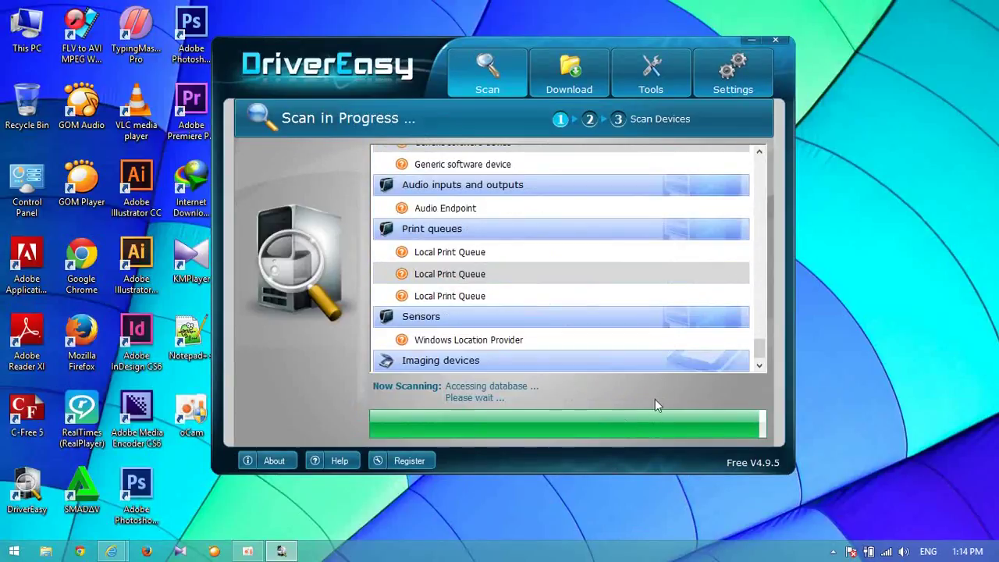
pyautogui.click(765, 366)
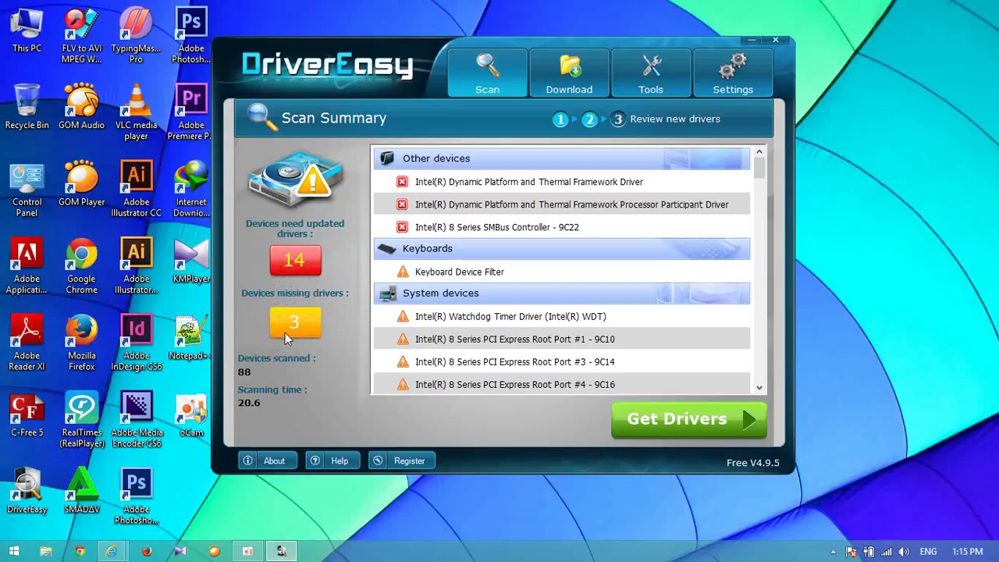
pyautogui.click(672, 421)
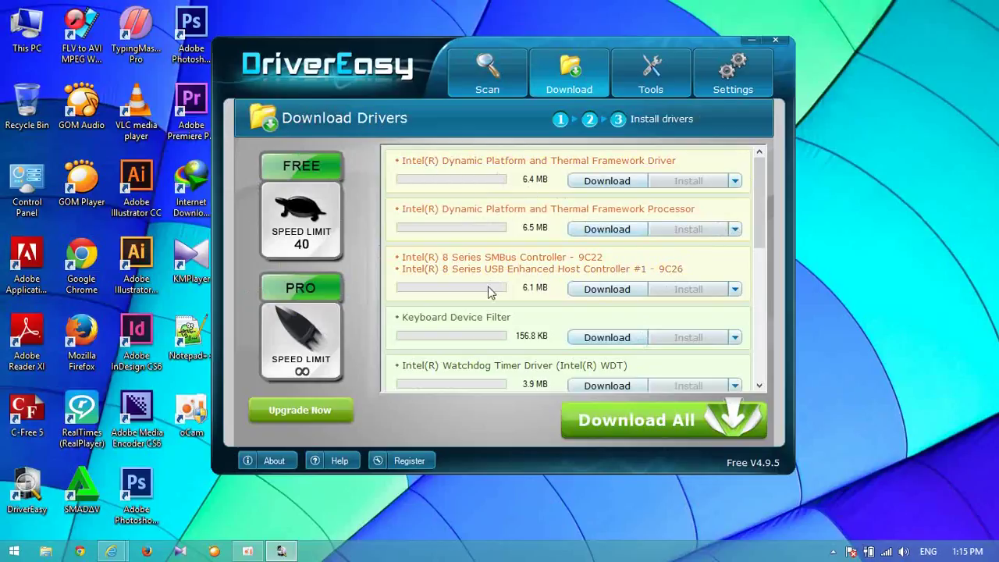
# Step: Download the Intel(R) Dynamic Platform and Thermal Framework Driver from the driver list
pyautogui.click(603, 184)
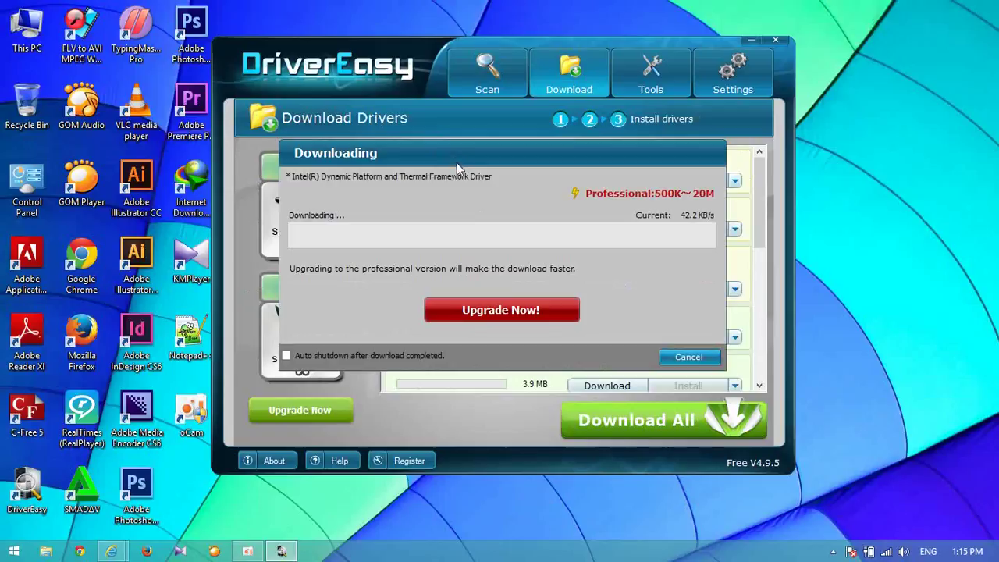
pyautogui.moveTo(458, 164); pyautogui.dragTo(493, 149)
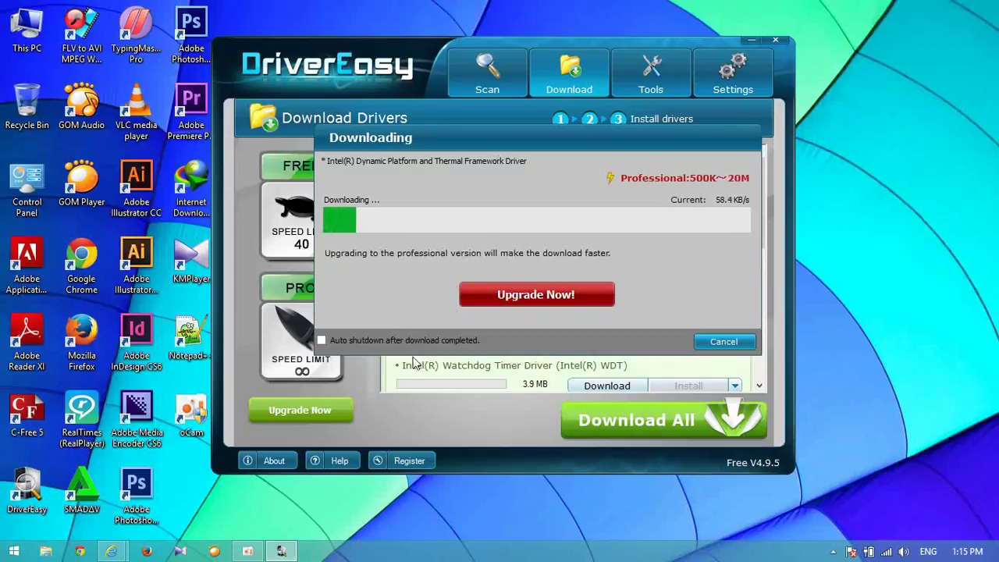
pyautogui.click(260, 554)
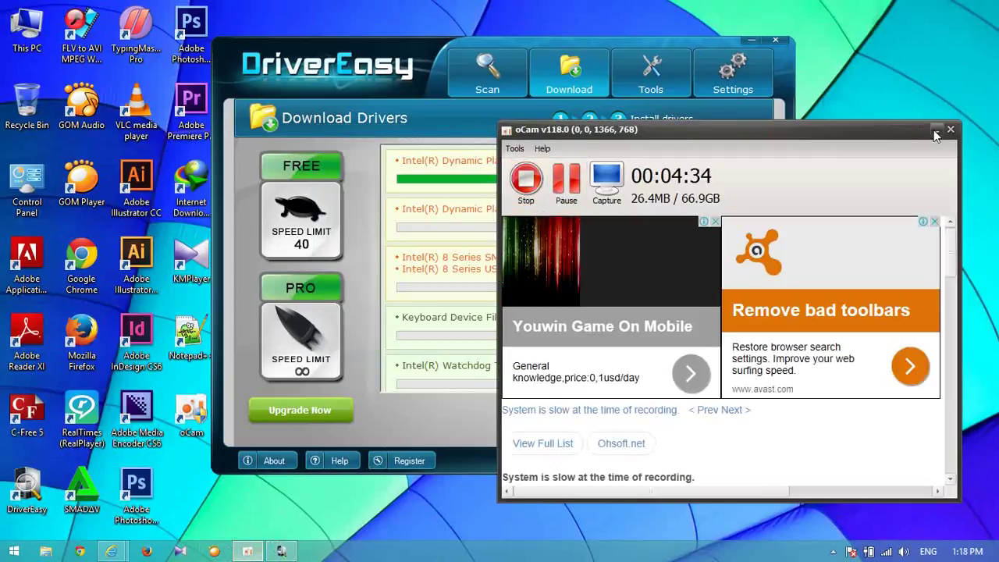
pyautogui.click(936, 131)
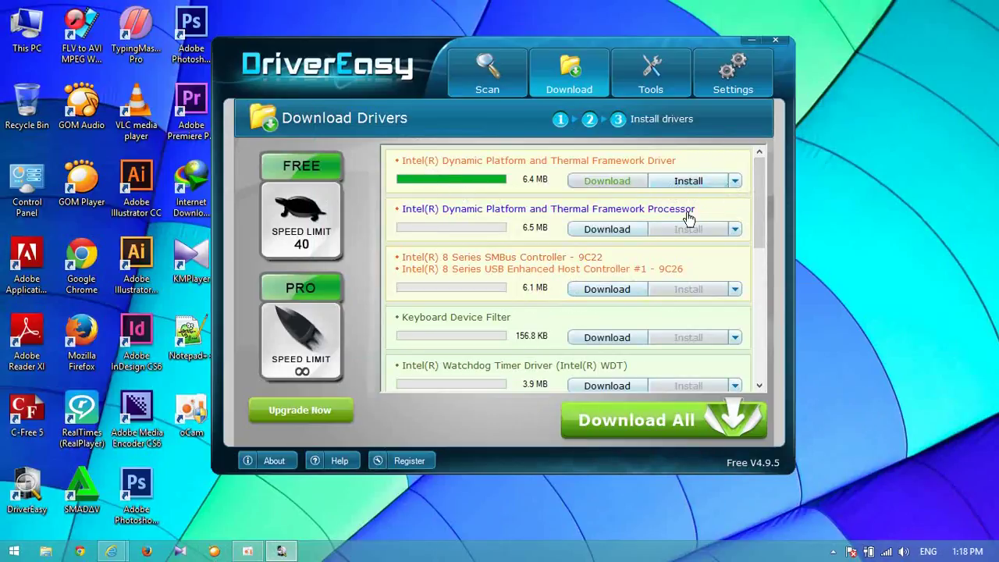
# Step: Open the file location of the downloaded Intel(R) Dynamic Platform and Thermal Framework Driver in a maximized folder window
pyautogui.click(737, 184)
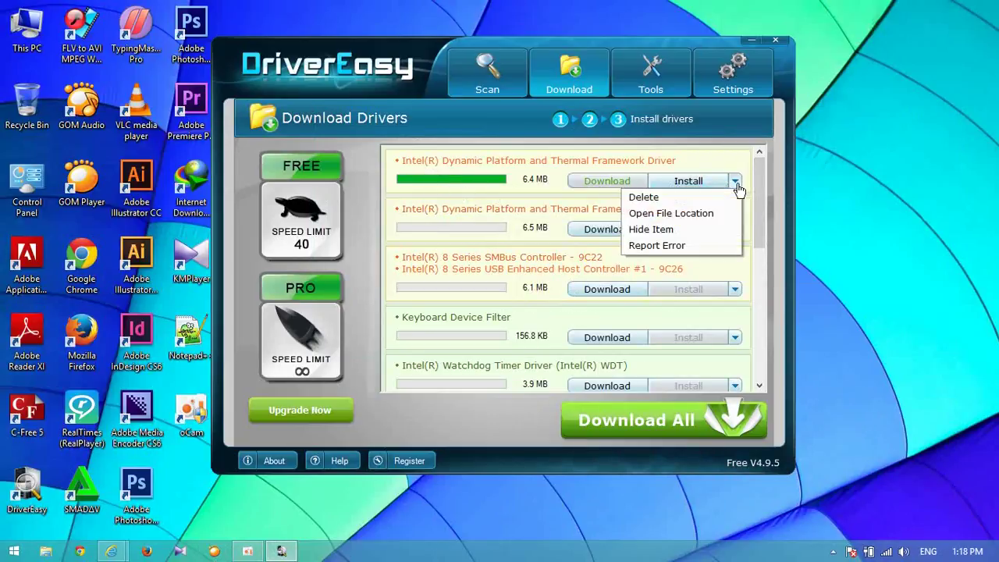
pyautogui.click(666, 215)
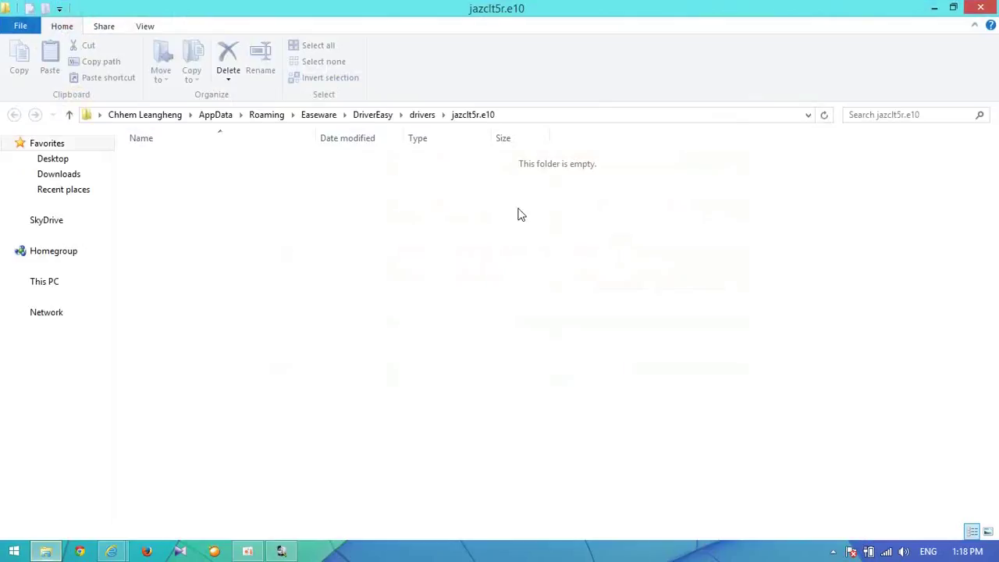
pyautogui.doubleClick(372, 17)
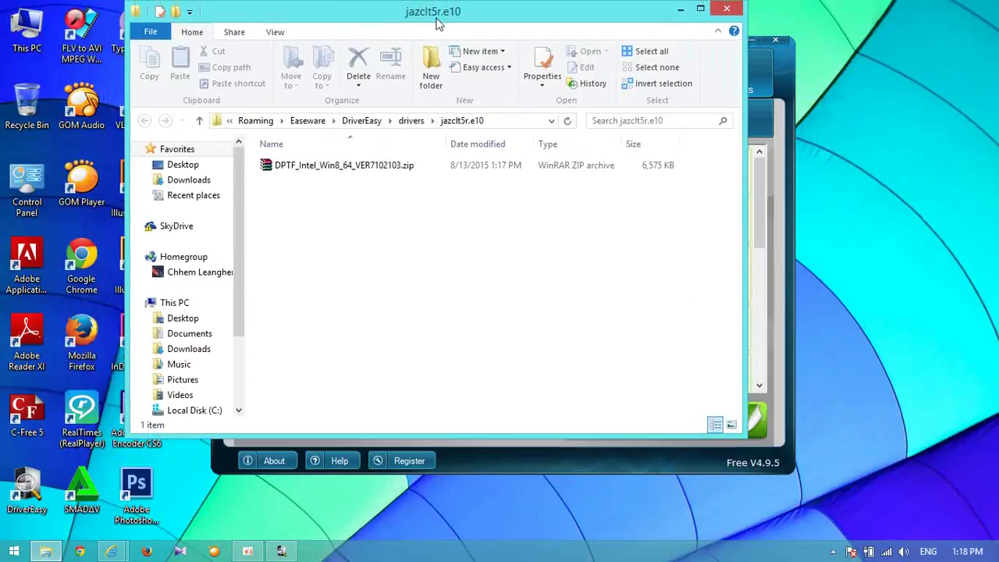
pyautogui.click(701, 6)
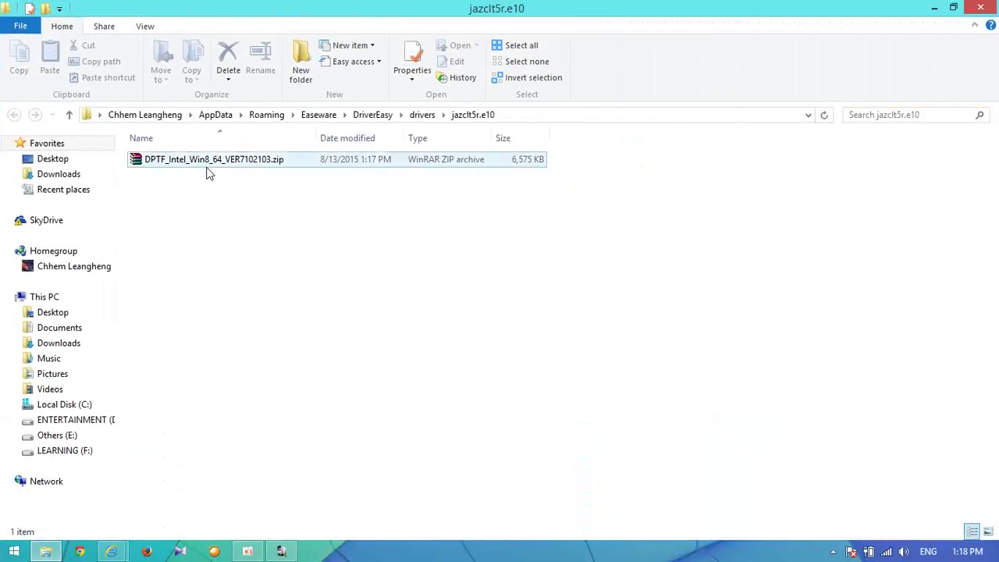
# Step: Copy DPTF_Intel_Win8_64_VER7102103.zip into the Drivers Software folder on the LEARNING (F:) drive
pyautogui.click(199, 162)
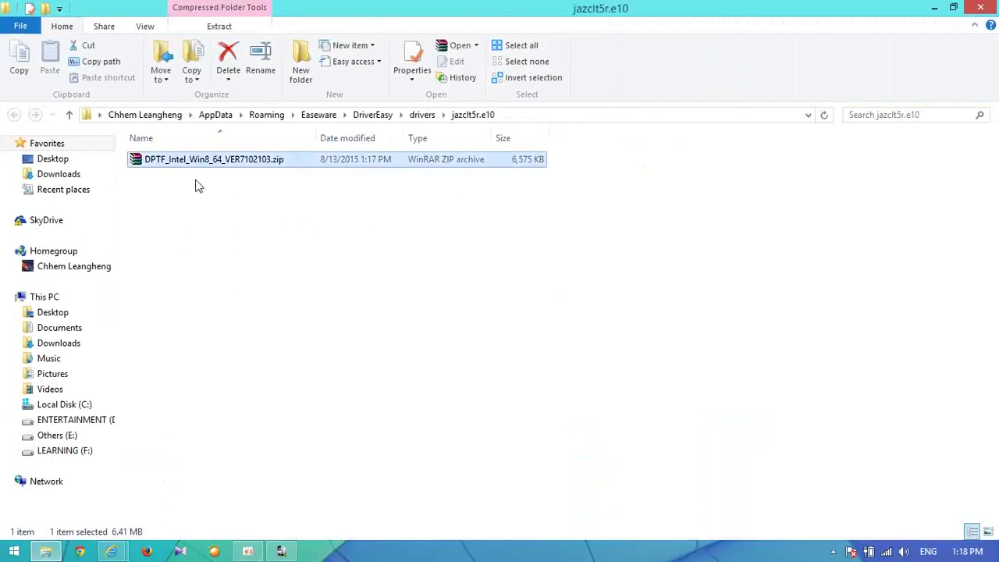
pyautogui.doubleClick(209, 164)
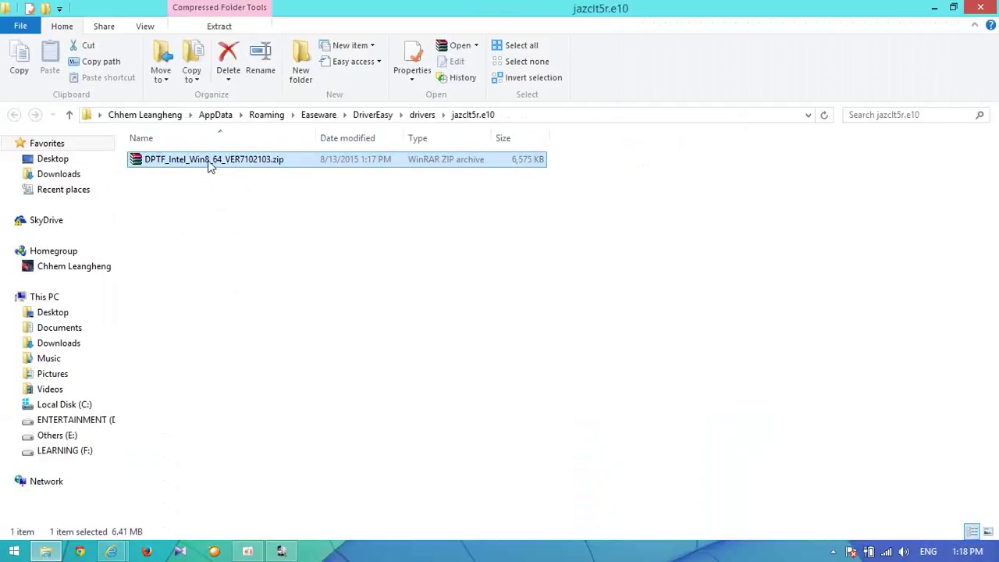
pyautogui.click(81, 453)
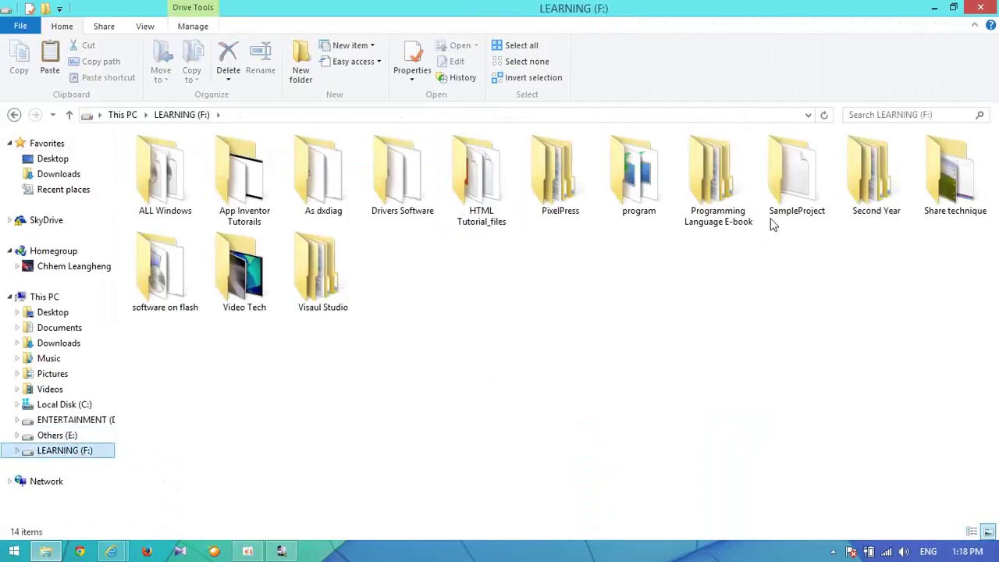
pyautogui.doubleClick(402, 178)
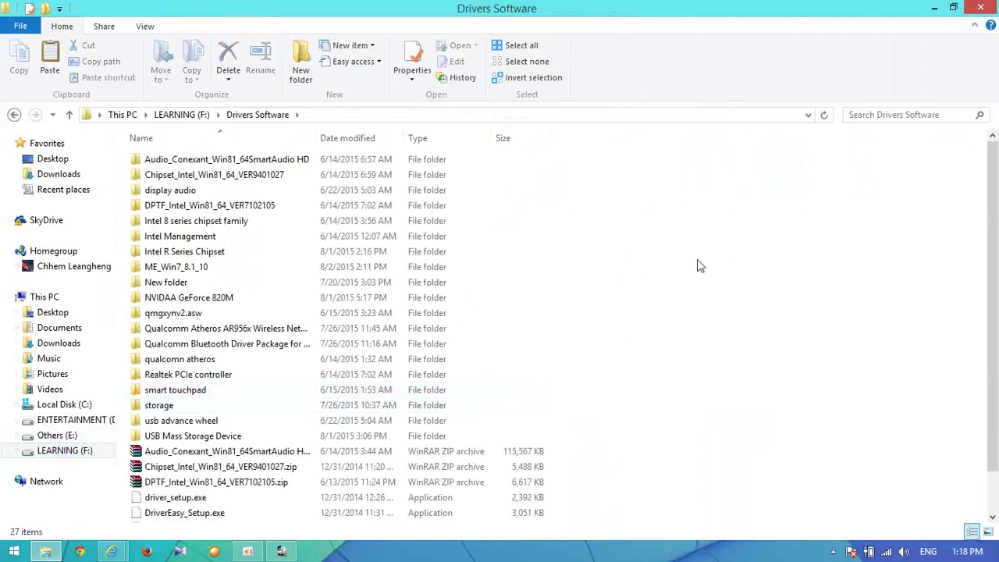
pyautogui.hotkey('ctrl', 'v')
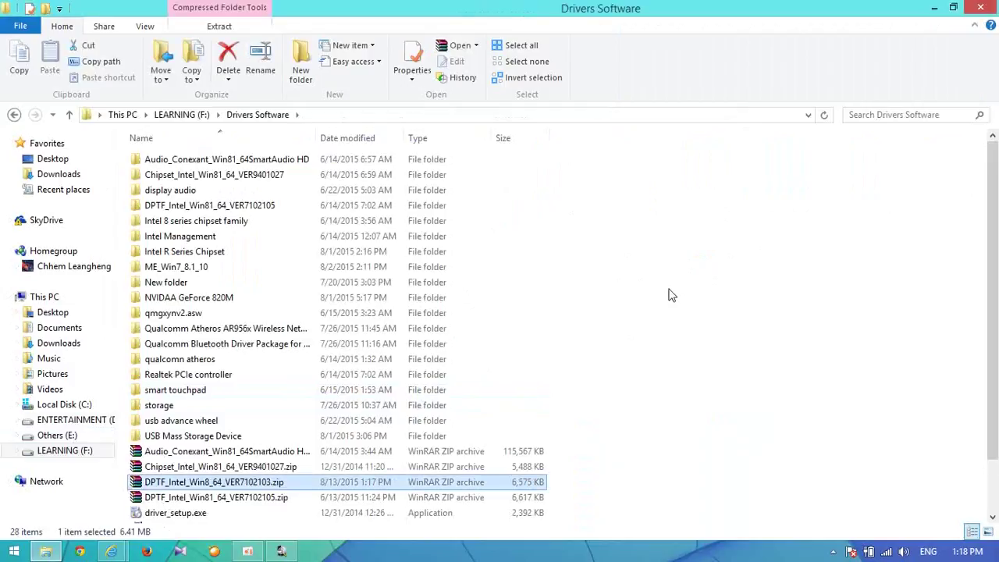
# Step: Open the copied DPTF_Intel_Win8_64_VER7102103.zip, run its Setup.exe and proceed through the welcome and licence pages to start the installation
pyautogui.scroll(-1, 648, 320)
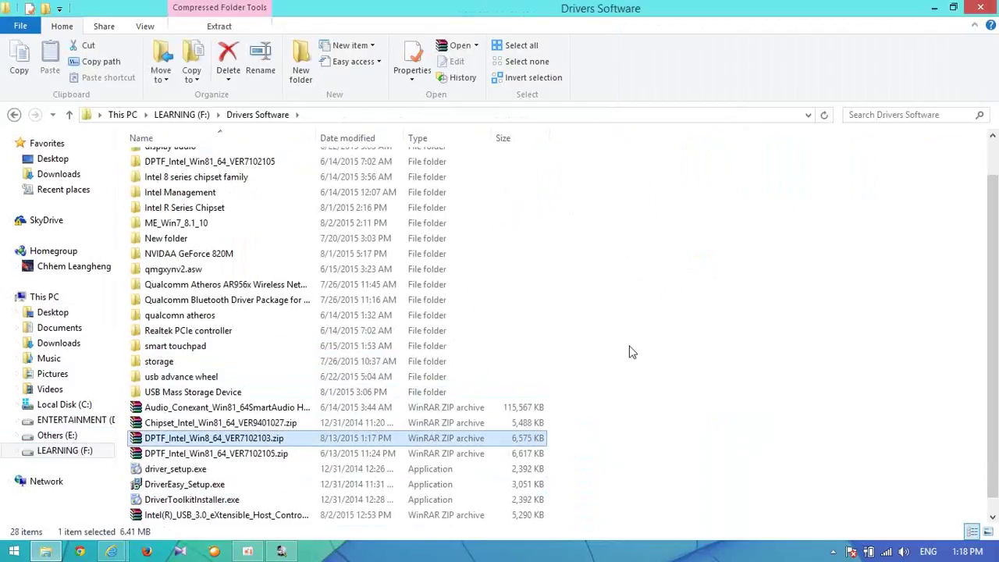
pyautogui.doubleClick(193, 440)
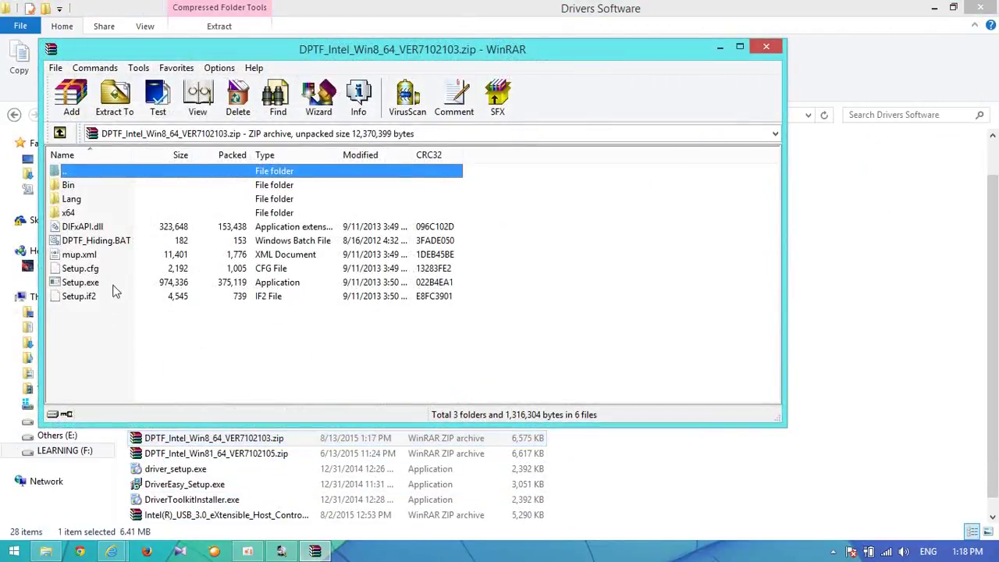
pyautogui.moveTo(328, 49); pyautogui.dragTo(460, 43)
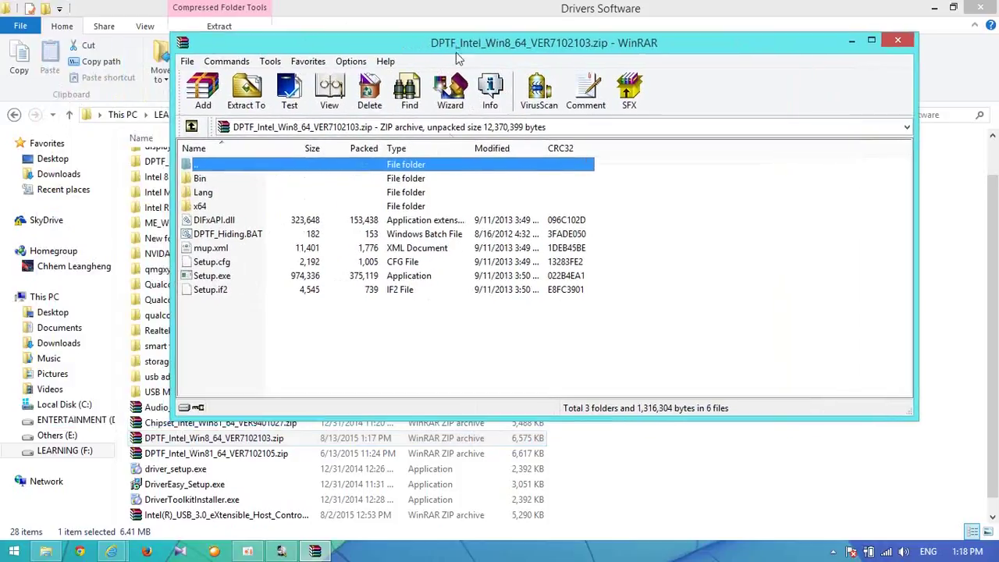
pyautogui.doubleClick(304, 275)
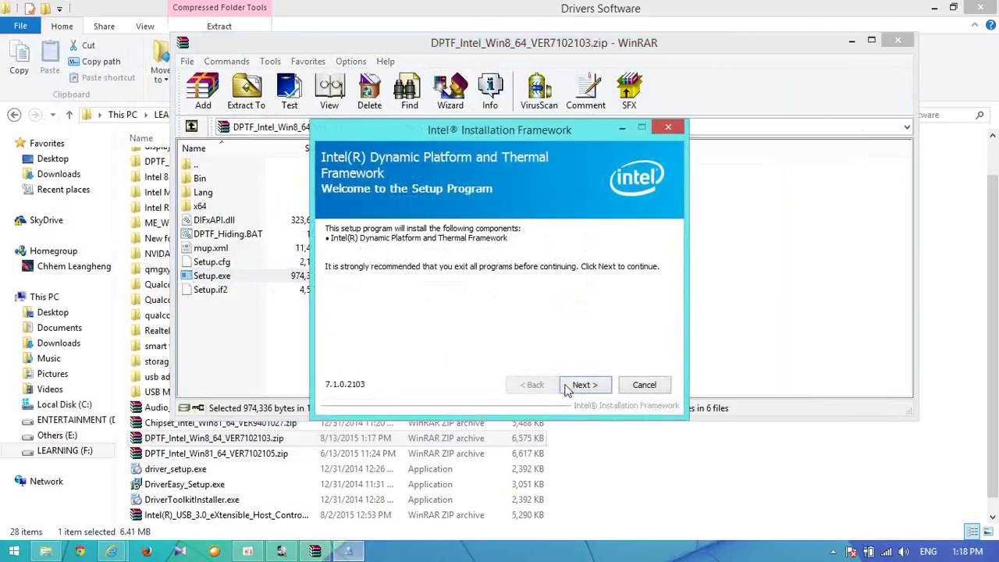
pyautogui.click(583, 387)
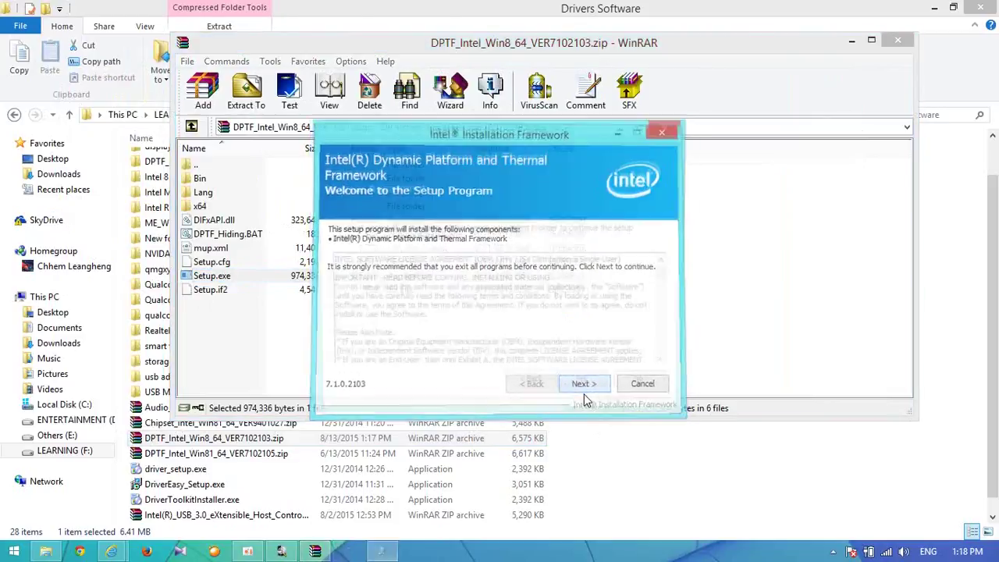
pyautogui.press('Return')
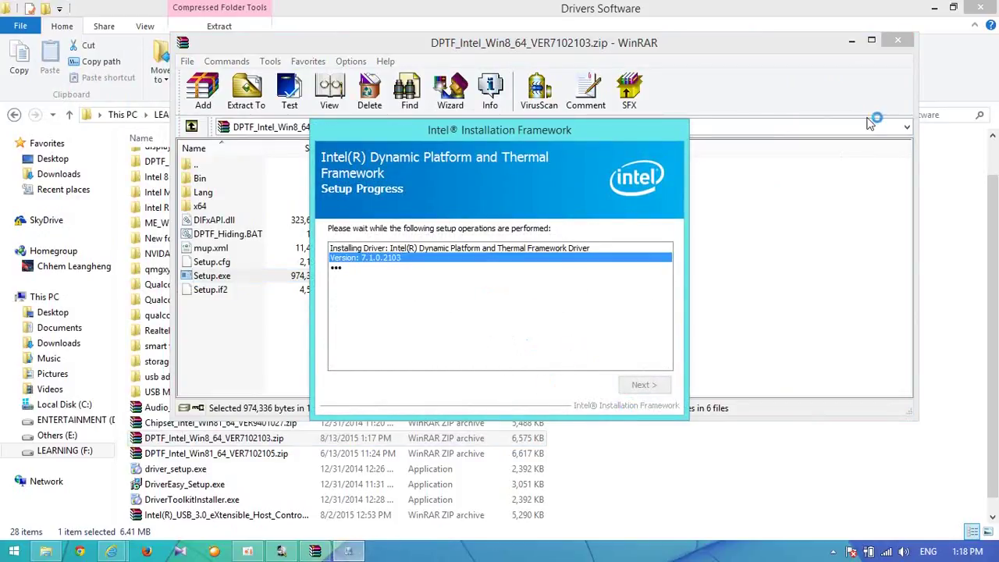
# Step: Close the archive window and finish the Intel driver setup, choosing not to restart the computer now
pyautogui.click(899, 42)
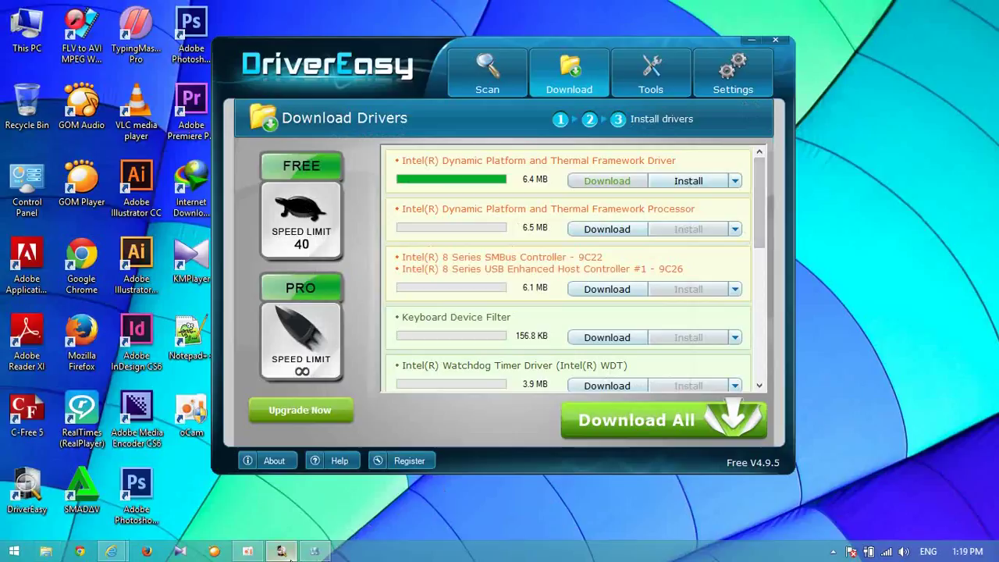
pyautogui.click(315, 552)
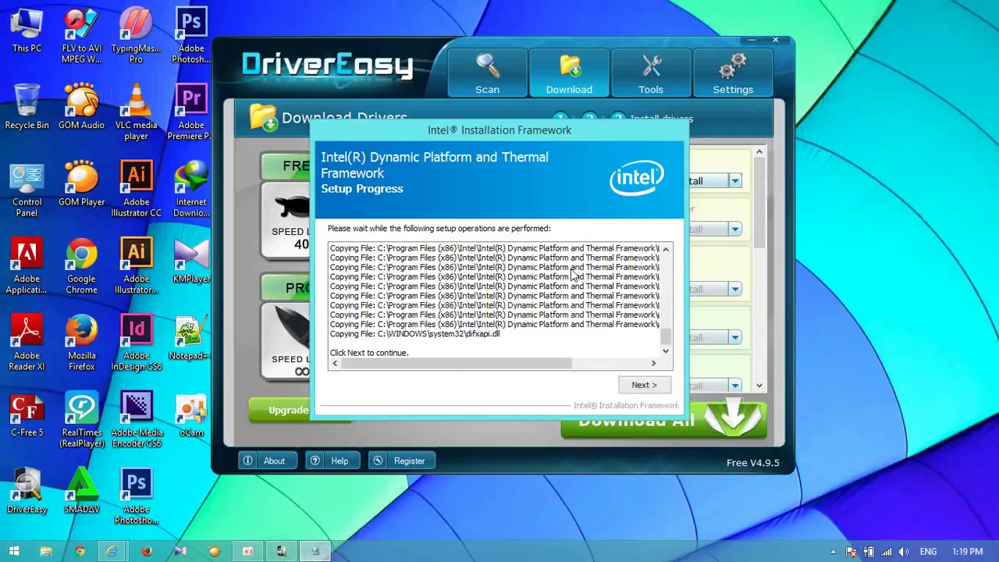
pyautogui.click(644, 388)
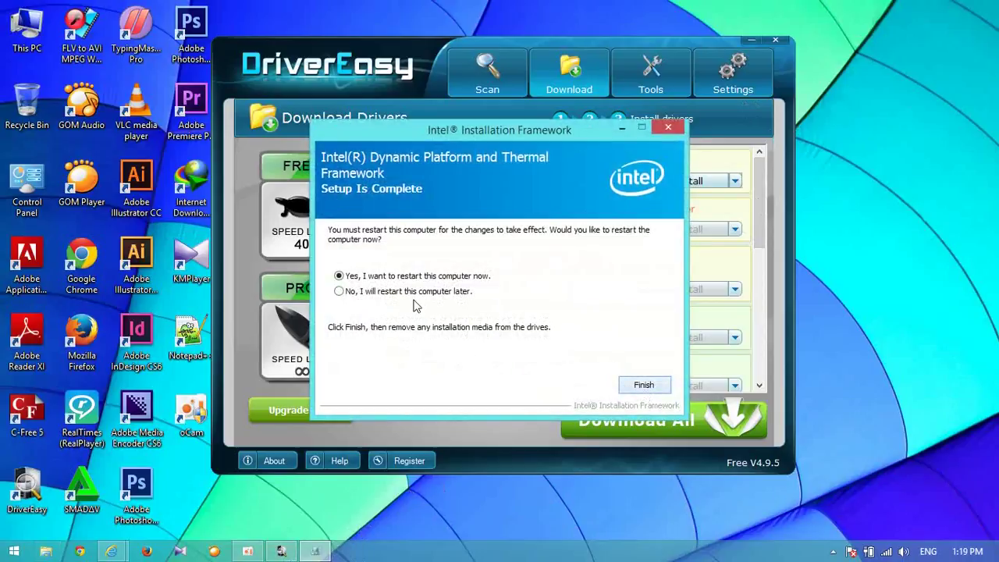
pyautogui.click(339, 292)
pyautogui.click(642, 386)
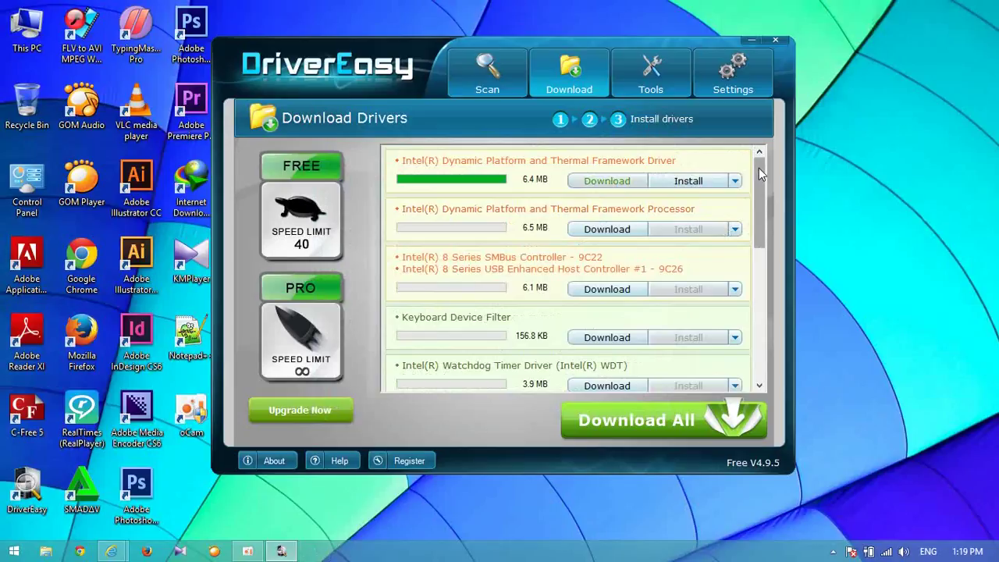
# Step: Minimize the DriverEasy window and refresh the desktop
pyautogui.click(749, 43)
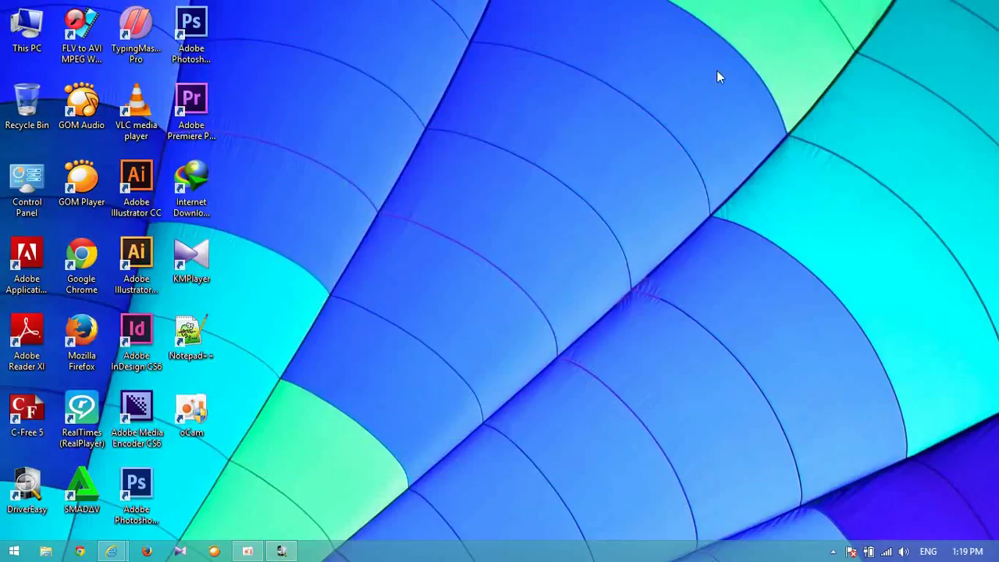
pyautogui.rightClick(726, 111)
pyautogui.click(732, 135)
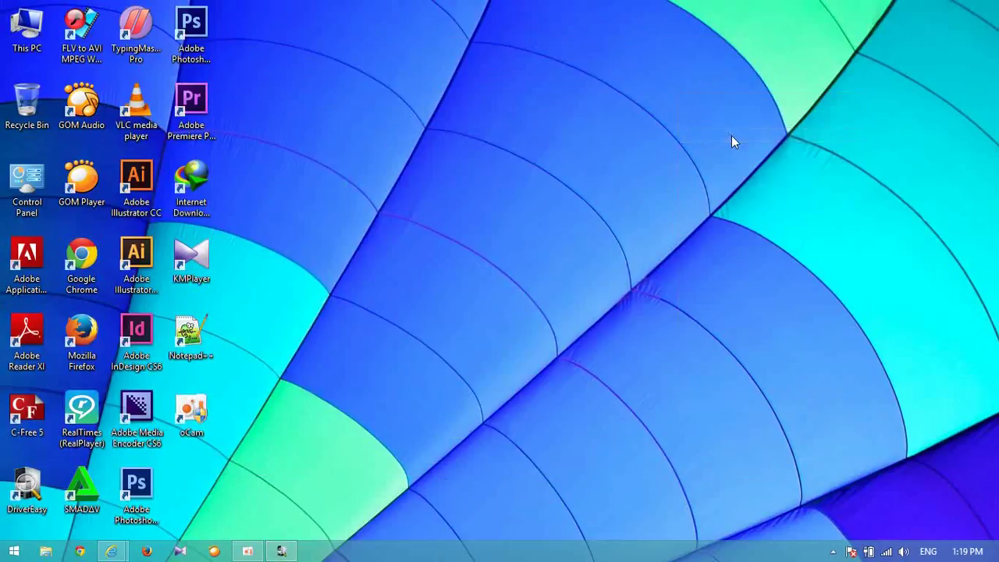